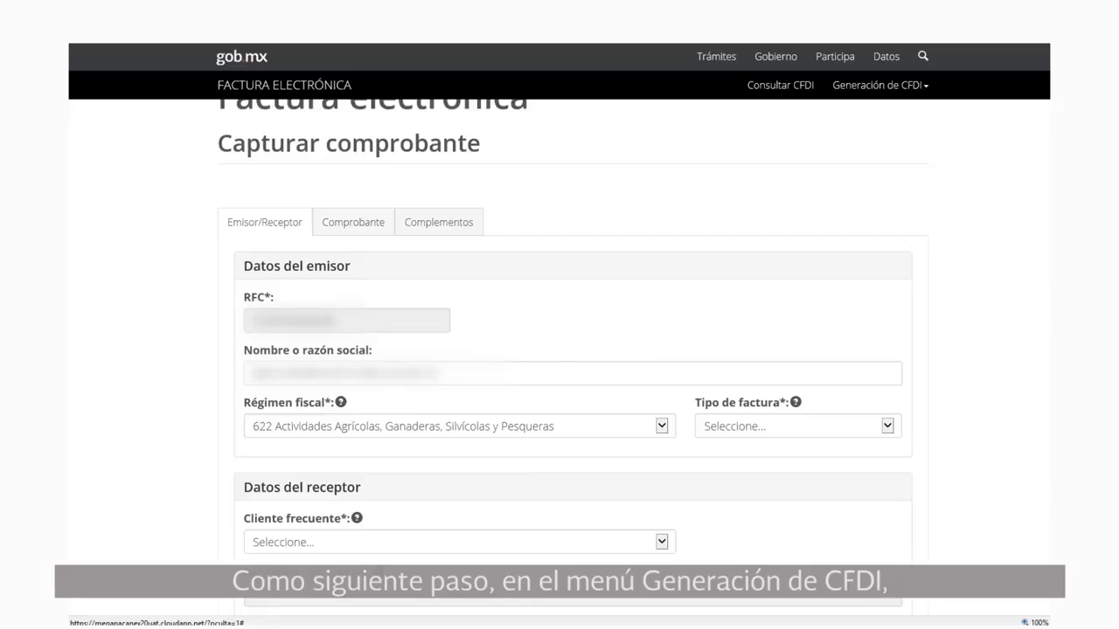
Choose régimen fiscal 601 General de Ley Personas Morales and Tipo de factura P Pago
scroll(572, 350, down, 1)
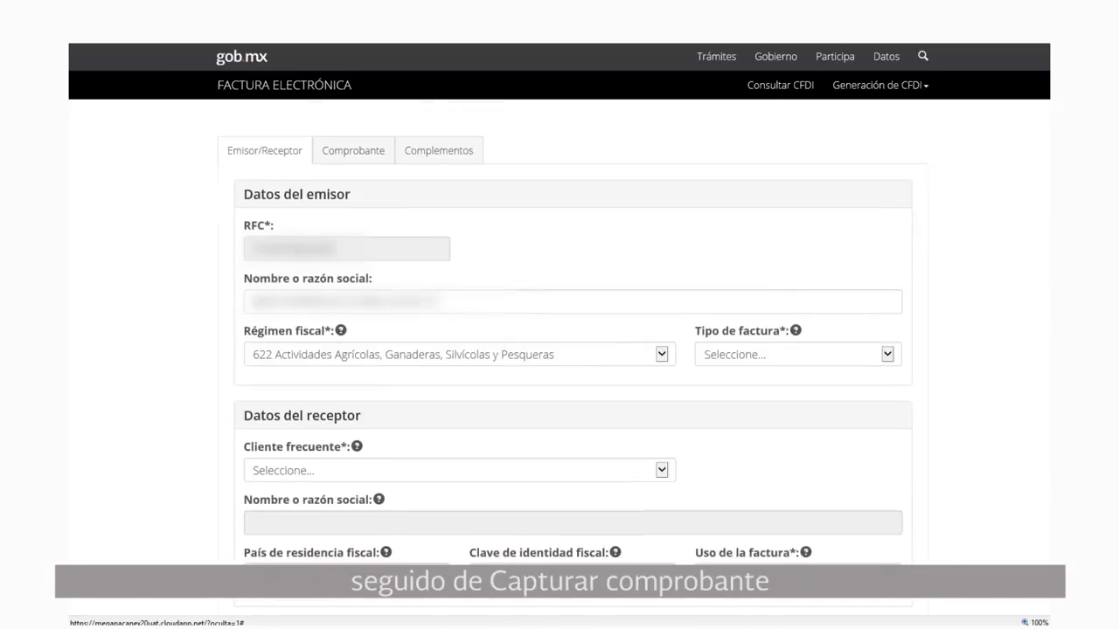
scroll(572, 349, down, 1)
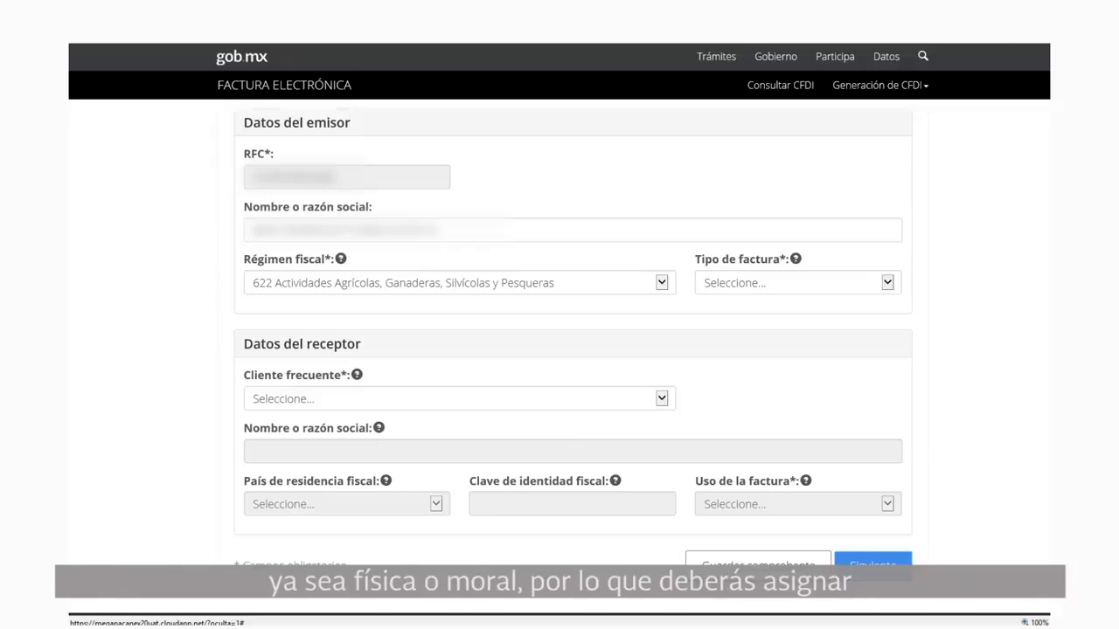
click(662, 283)
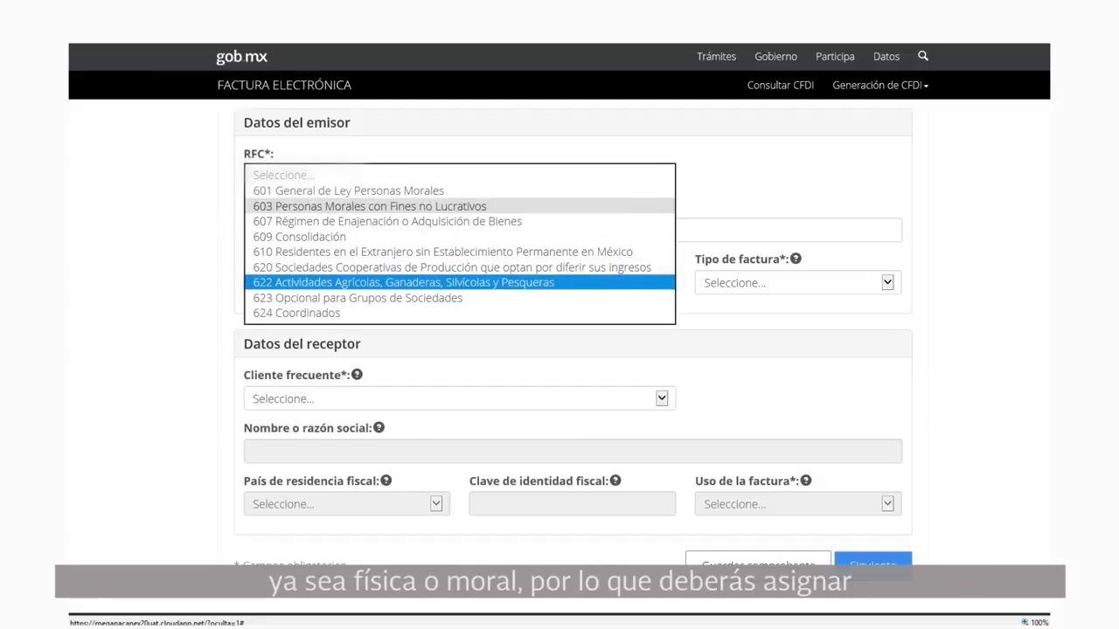
click(348, 191)
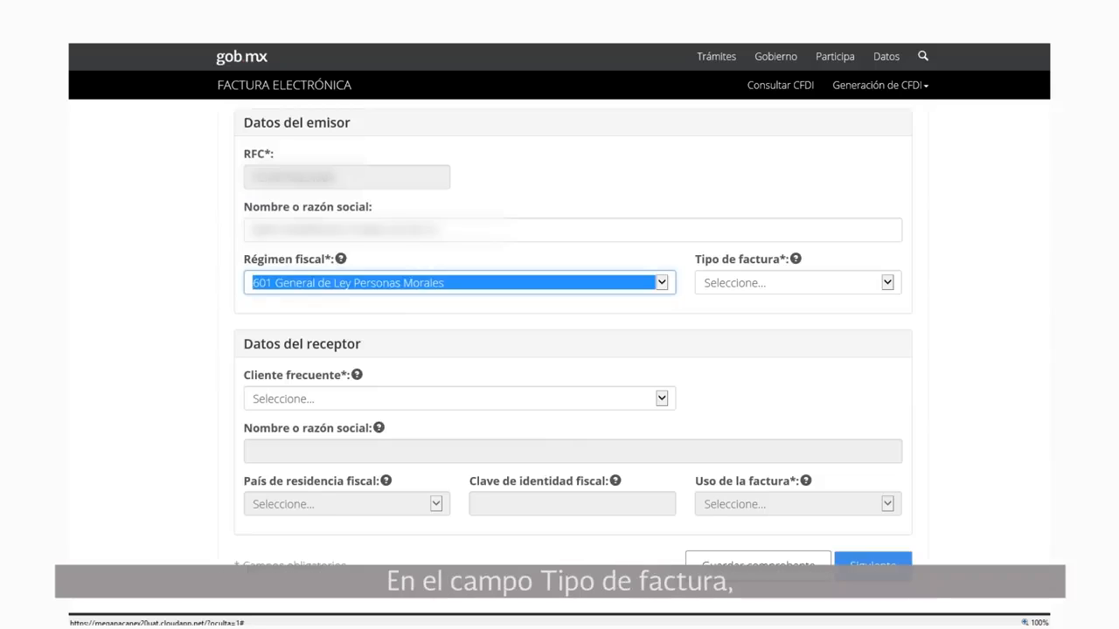
click(887, 282)
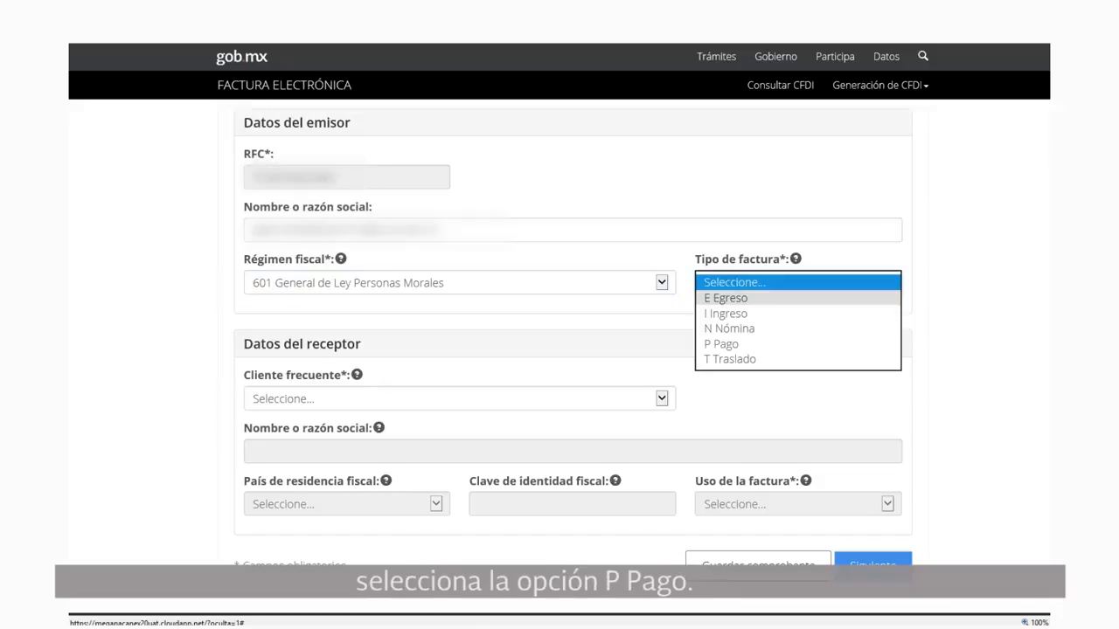
click(721, 344)
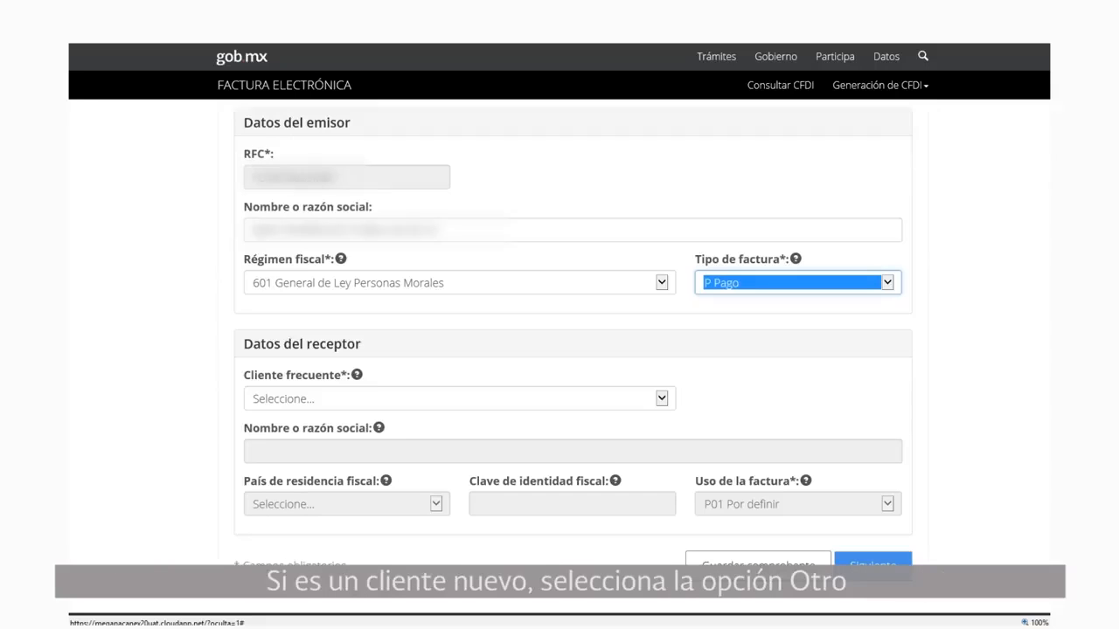
Choose Otro as the frequent client and enter the new receptor's RFC
click(460, 399)
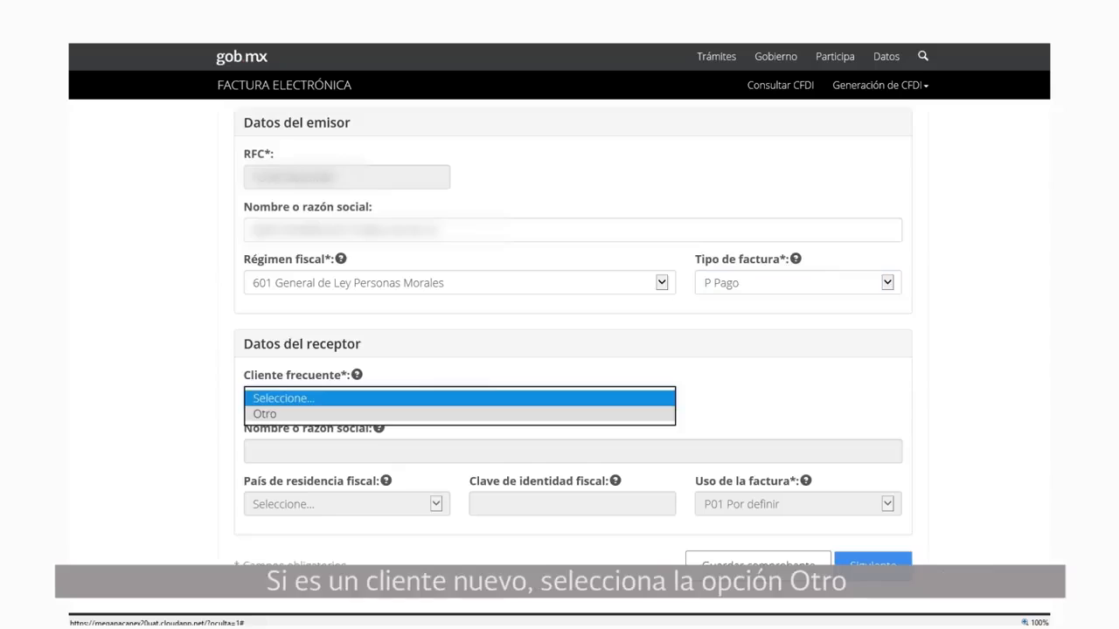
click(460, 414)
click(798, 398)
text(AAAX01010AAA)
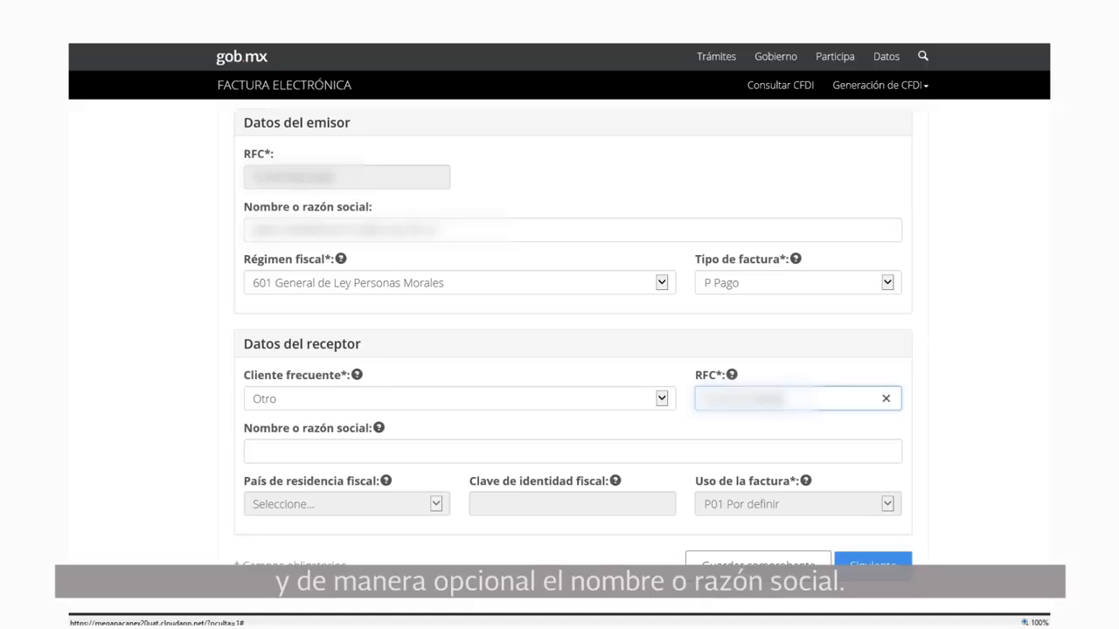
click(253, 451)
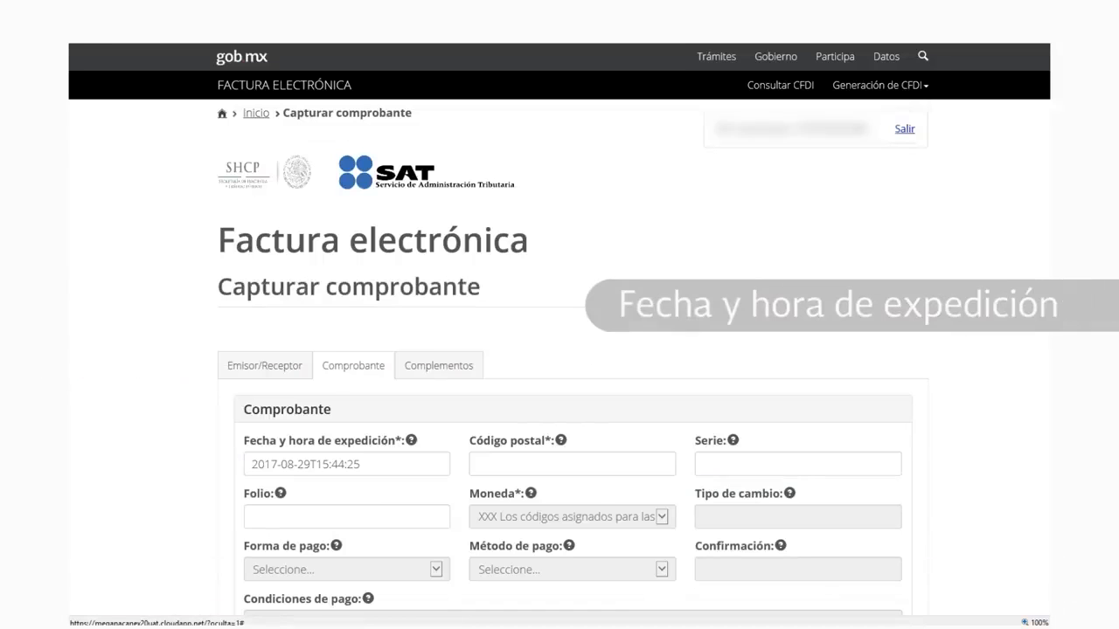
Enter the expedition postal code, keeping the issue date 2017-08-29T15:44:25, and advance to Folio
scroll(572, 359, down, 1)
scroll(573, 358, down, 2)
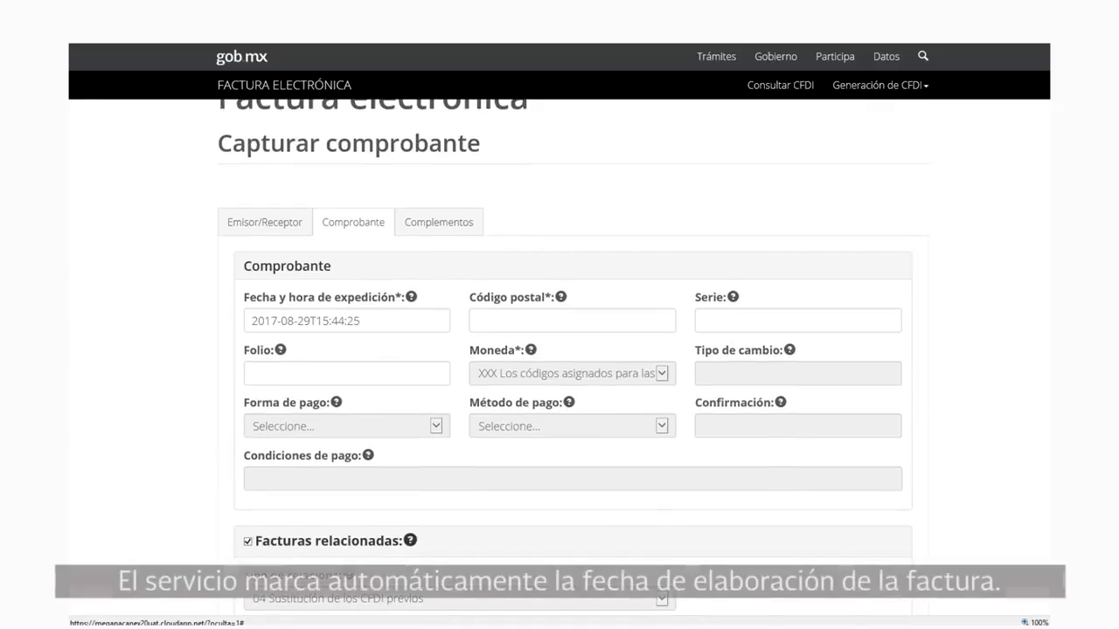
click(360, 250)
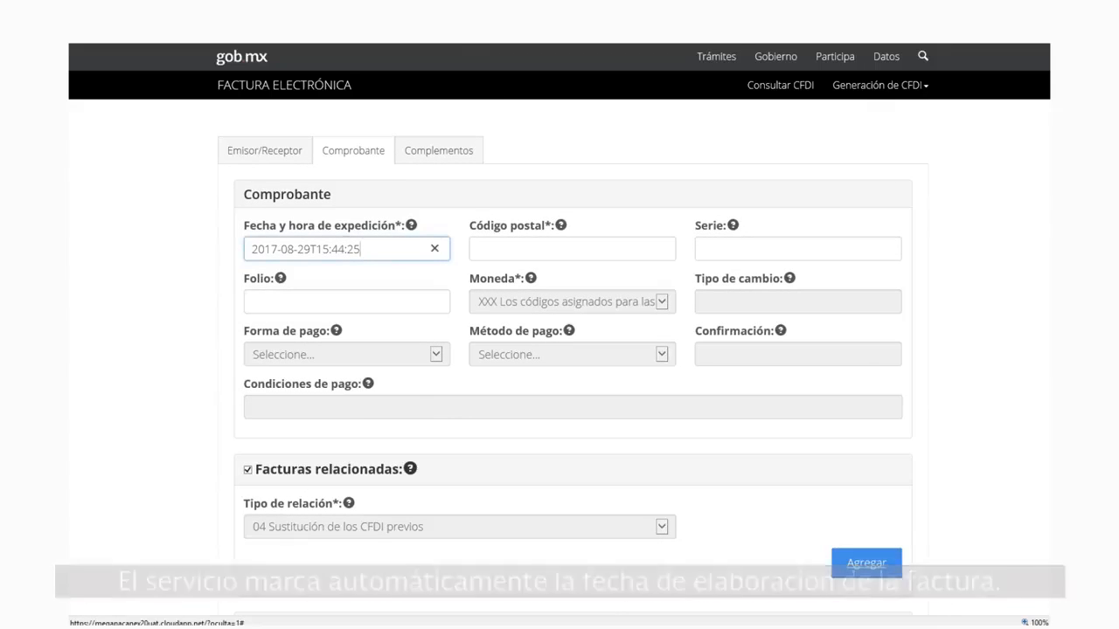
click(572, 249)
text(06300)
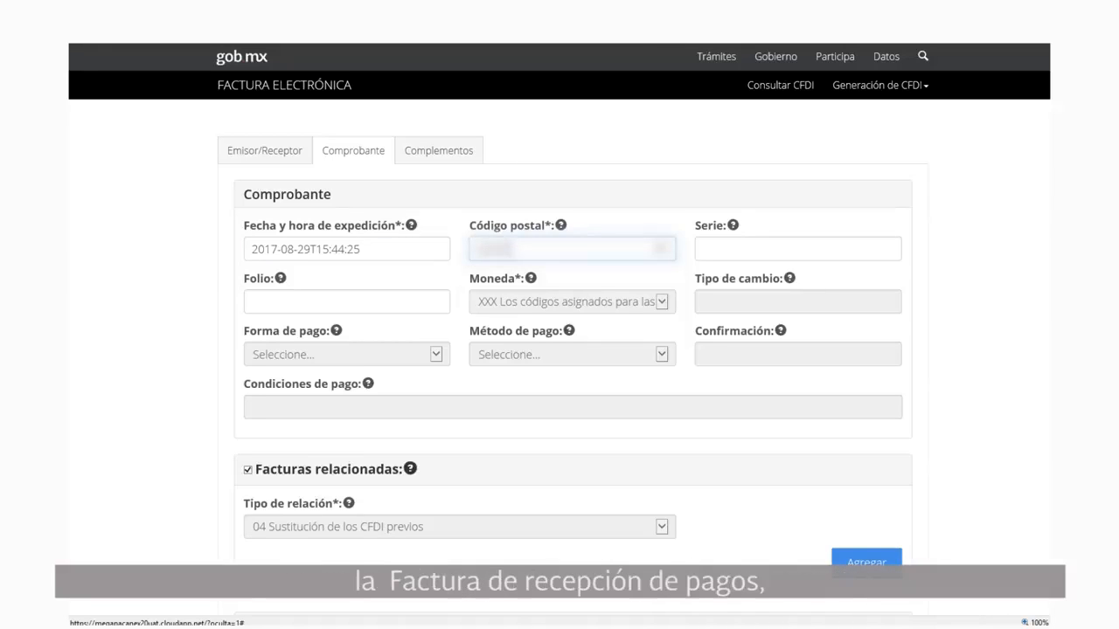
click(797, 249)
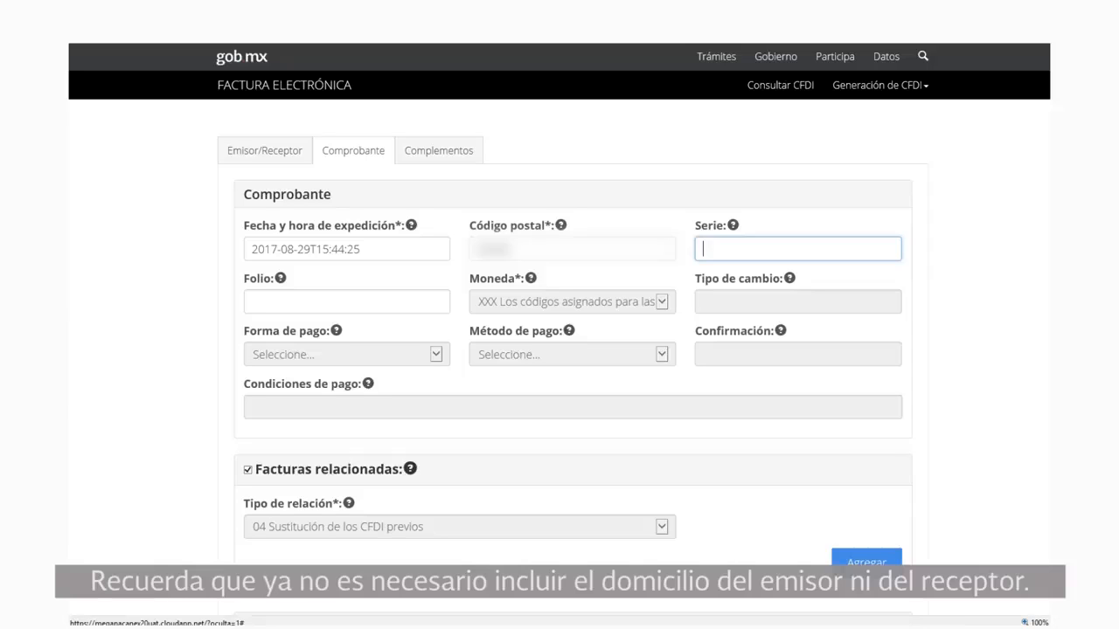
key(Tab)
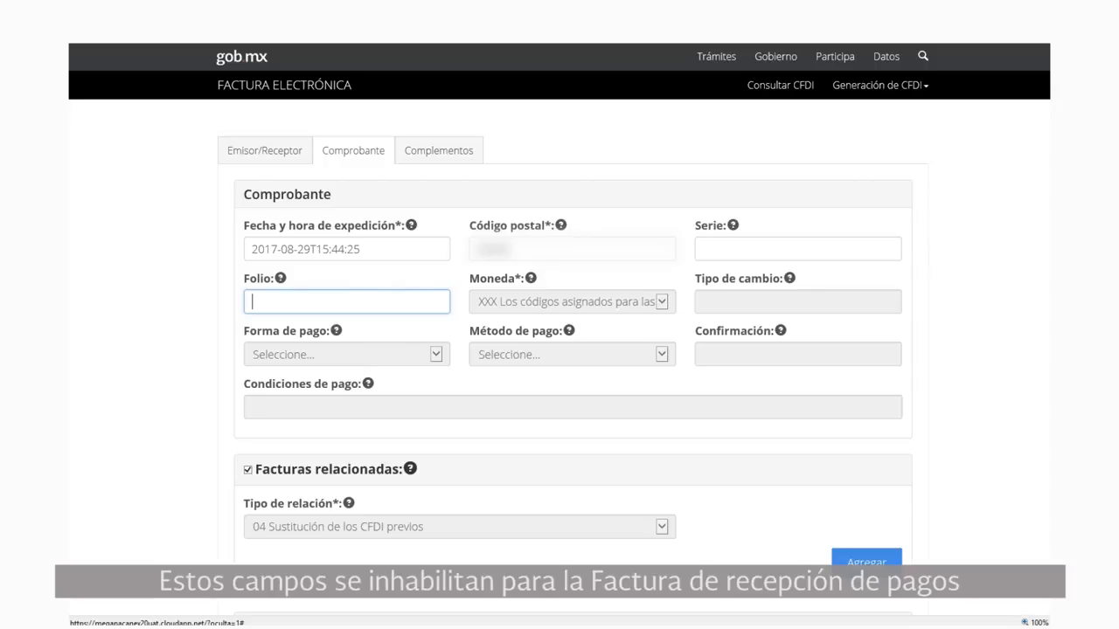
Scroll down through the Pago concept (ACT, value 0) and the zero tax totals
scroll(572, 350, down, 3)
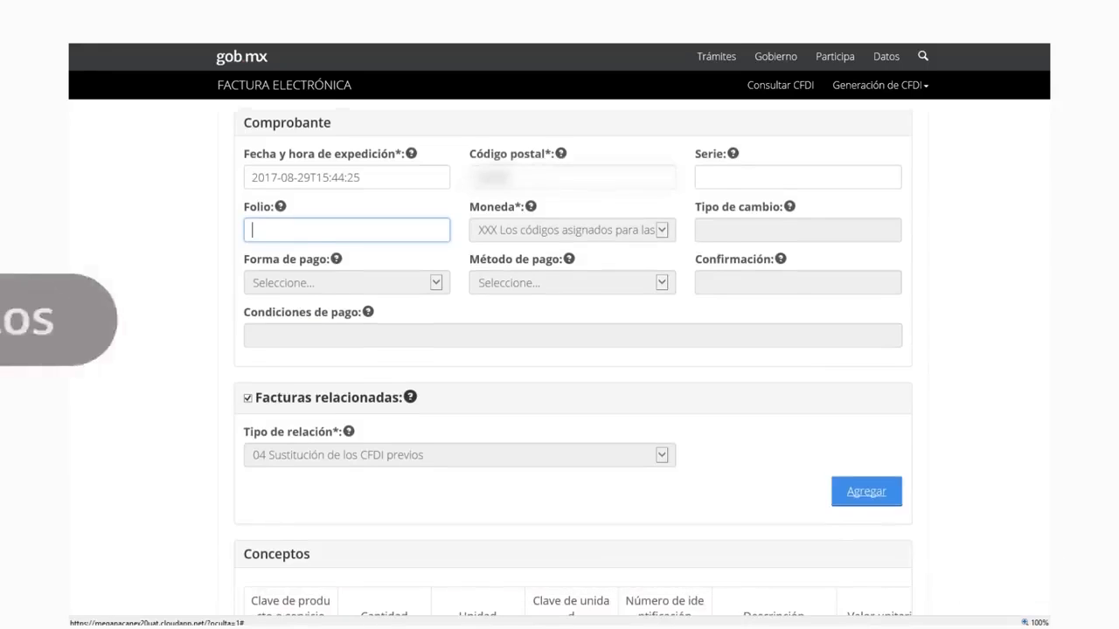
scroll(572, 349, down, 3)
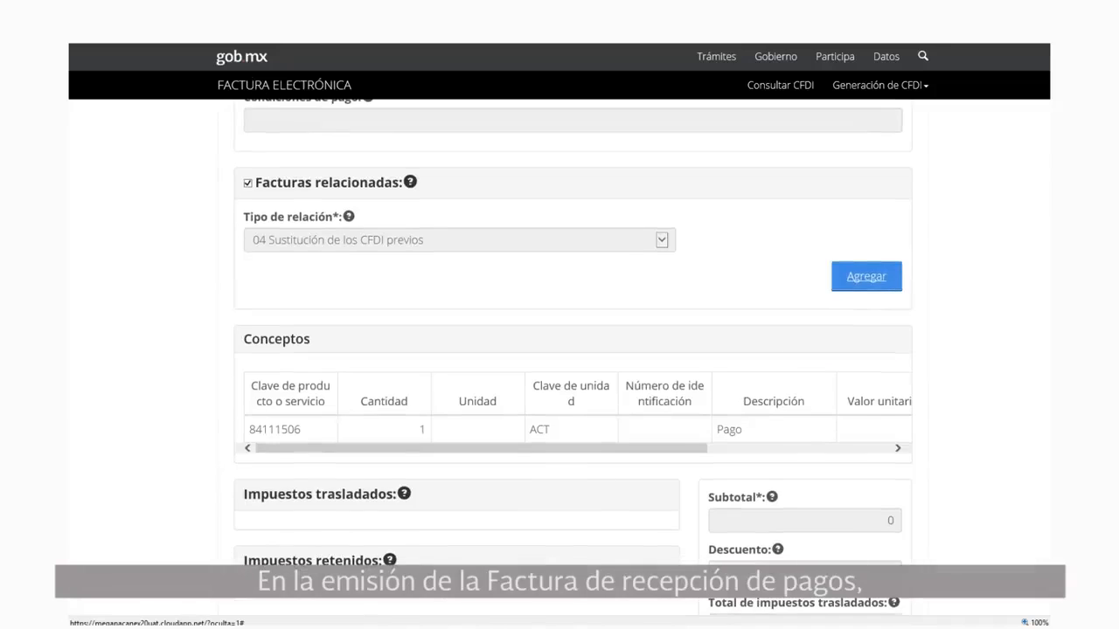
scroll(573, 349, down, 3)
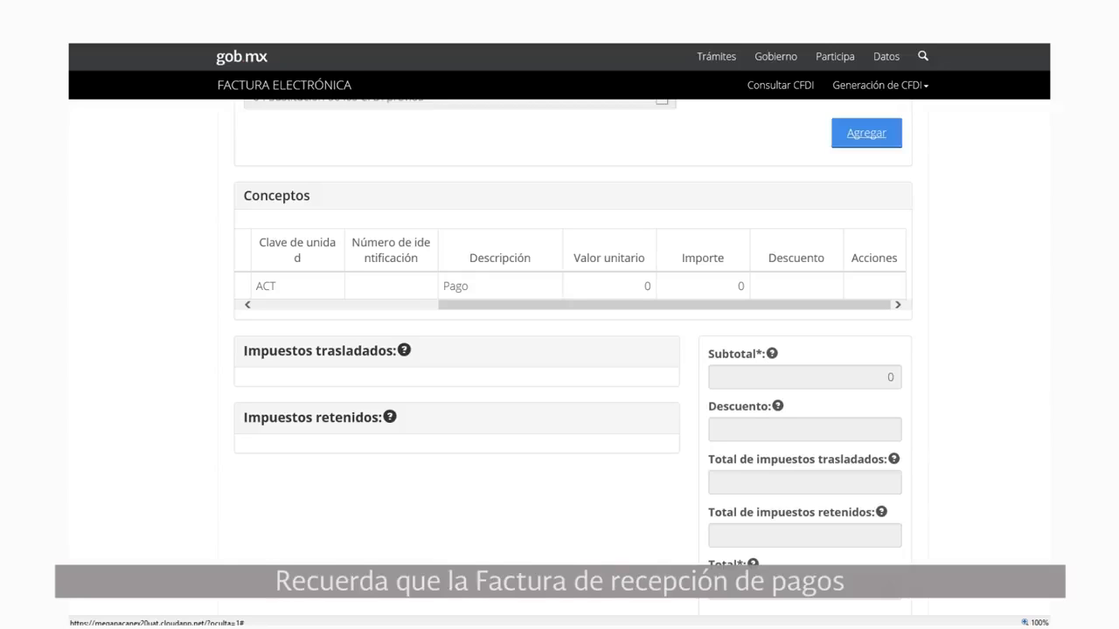
scroll(572, 358, down, 1)
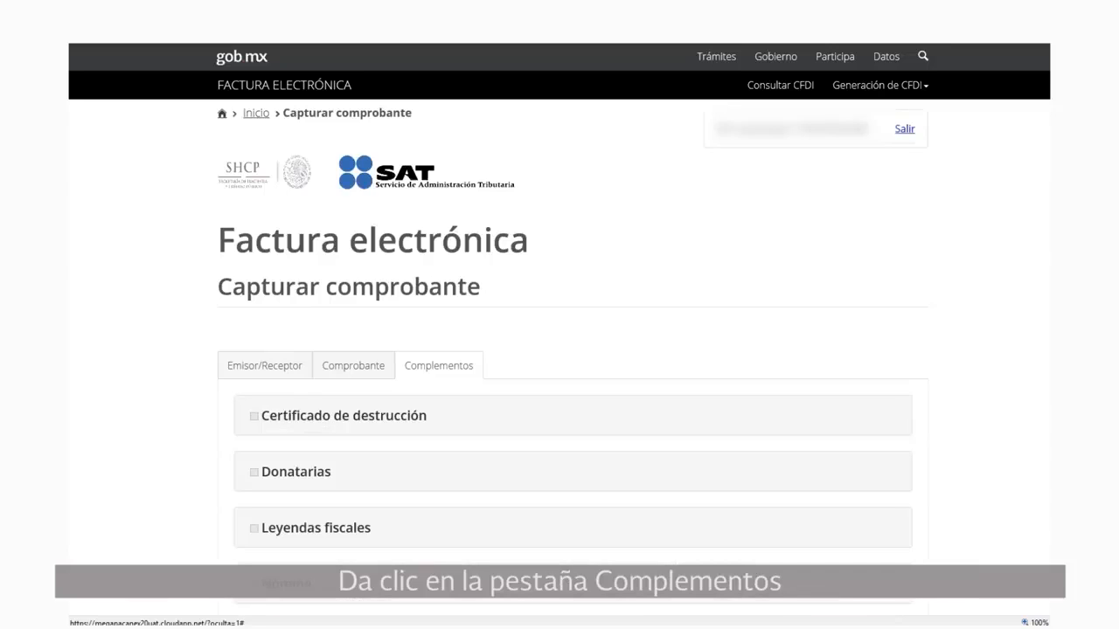
Scroll down to the Complementos list containing Recepción de pagos
scroll(560, 359, down, 3)
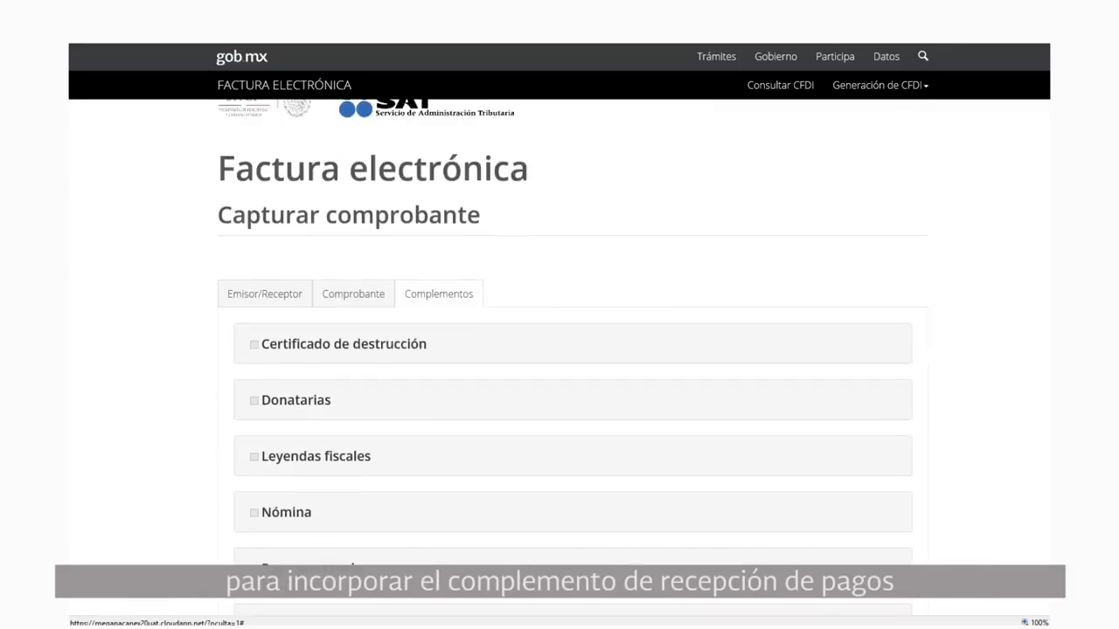
scroll(559, 358, down, 1)
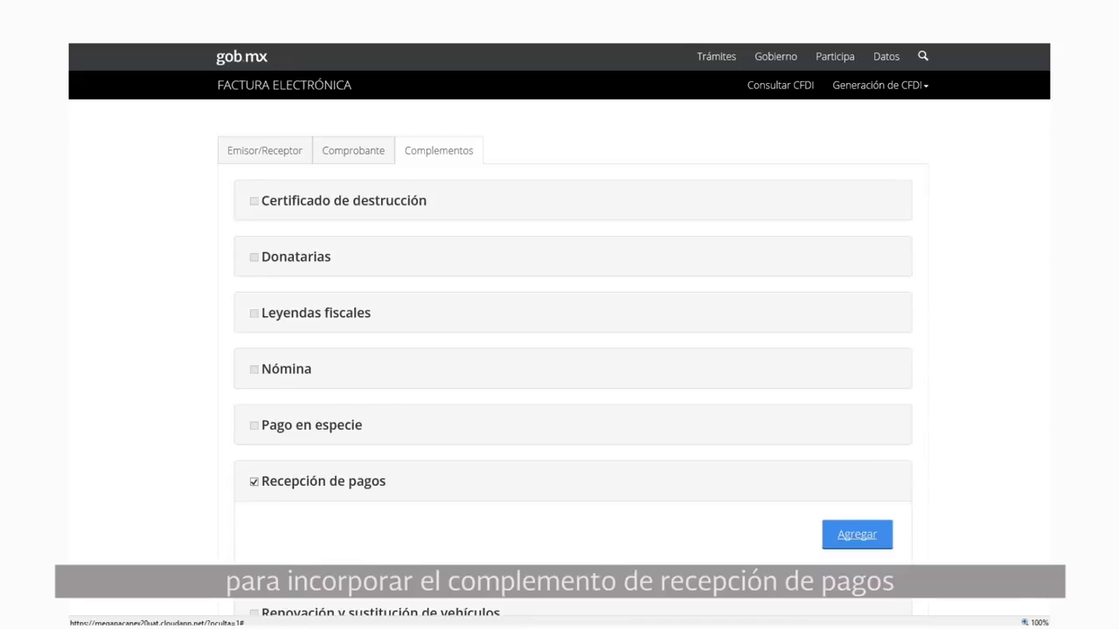
scroll(559, 358, down, 2)
scroll(560, 358, down, 2)
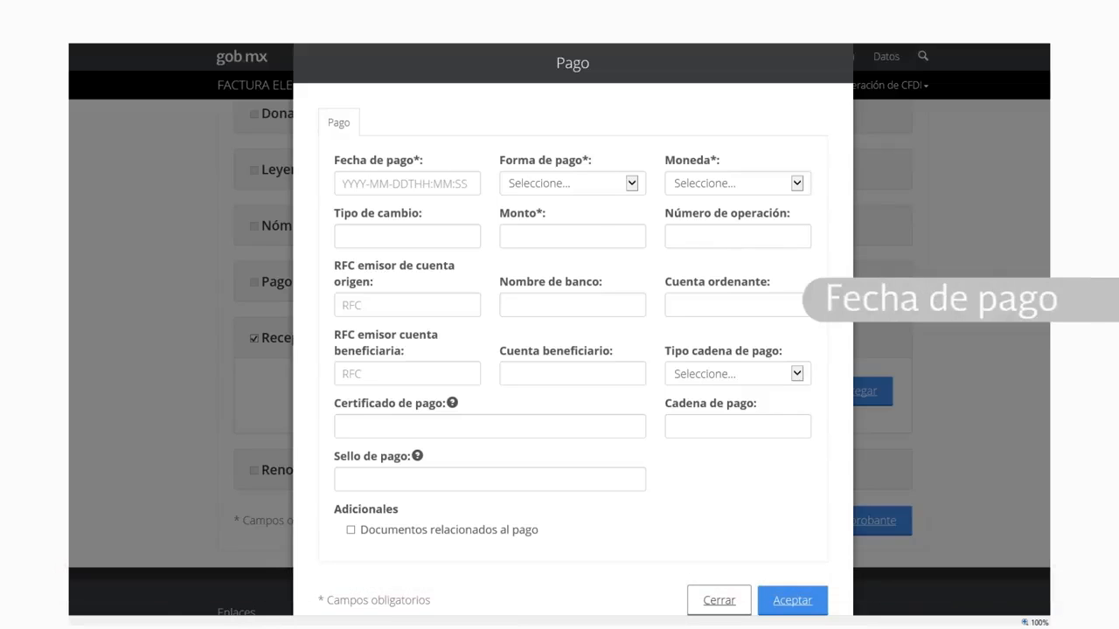
Set the payment date to 2017-08-29 and Forma de pago to 02 Cheque nominativo
click(408, 184)
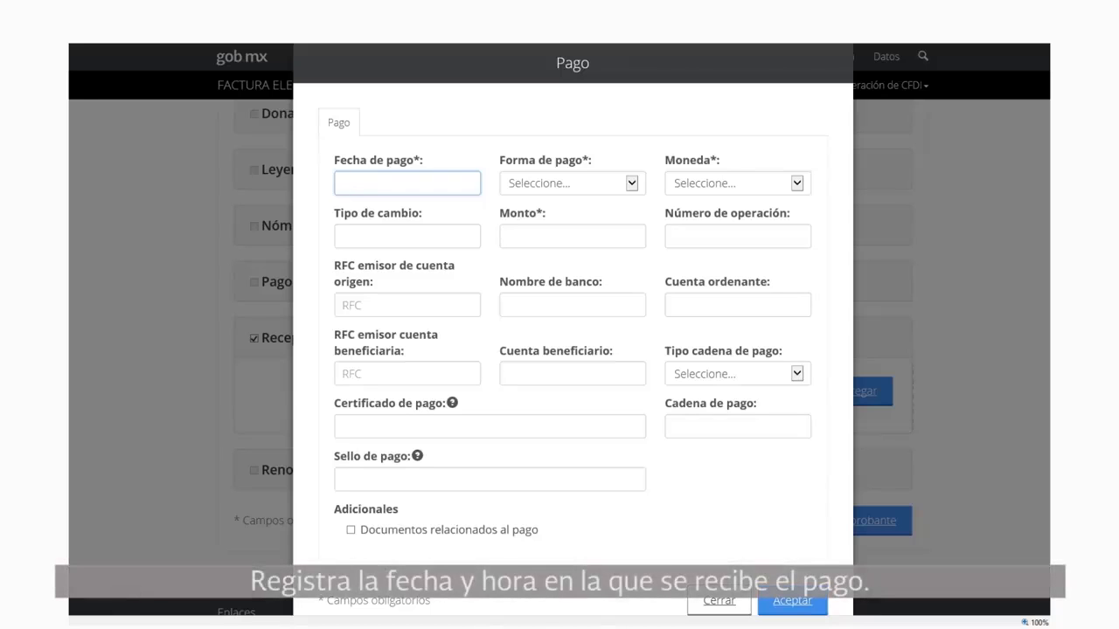
text(2017-08)
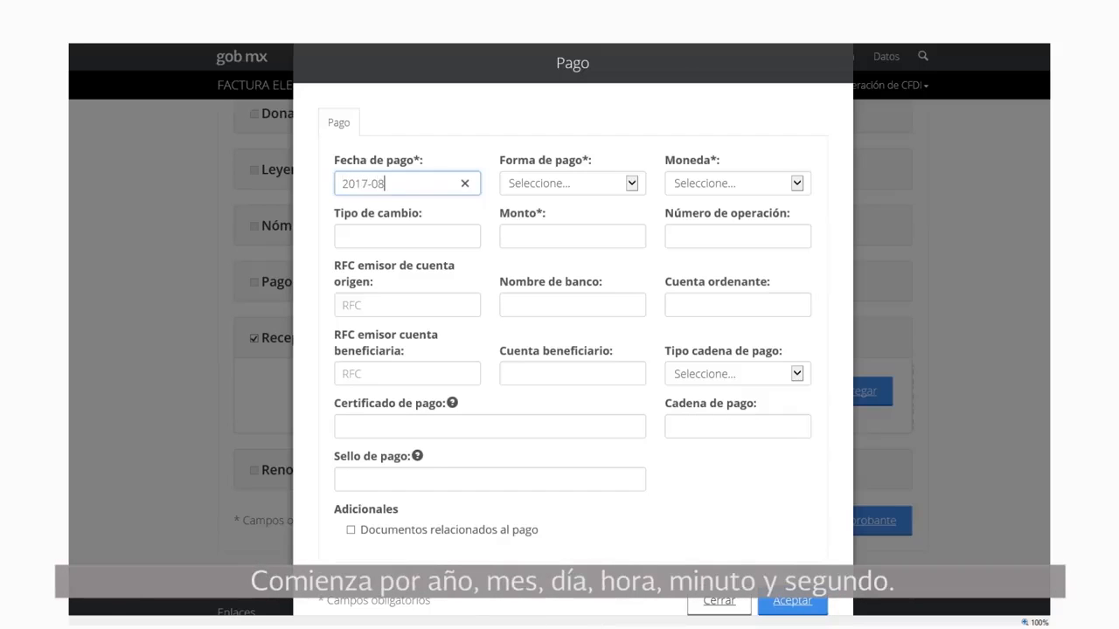
text(-29)
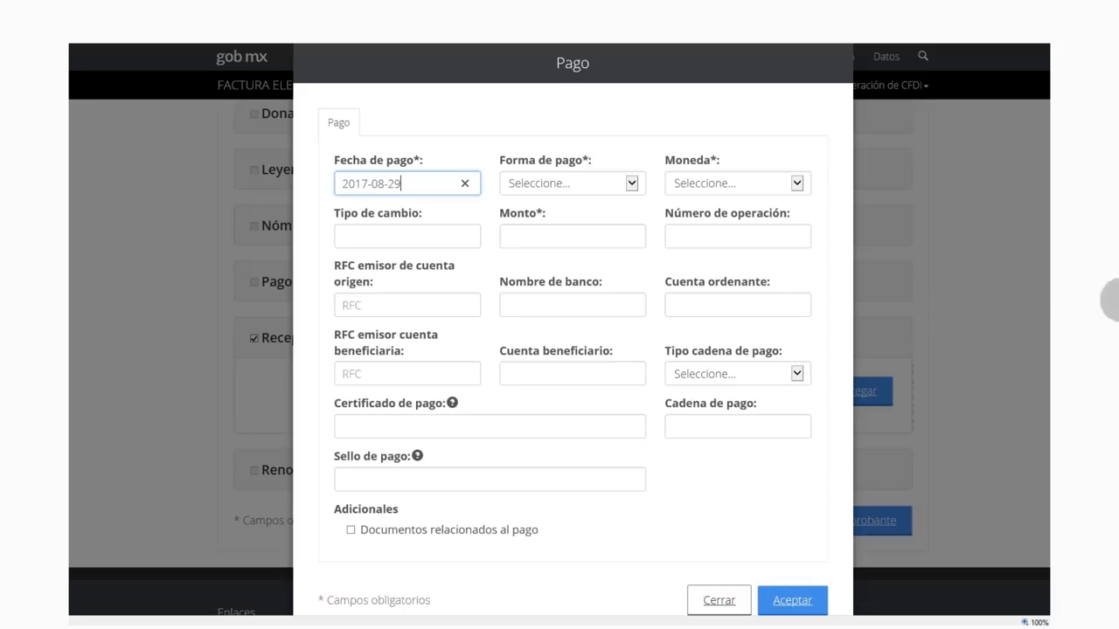
key(Tab)
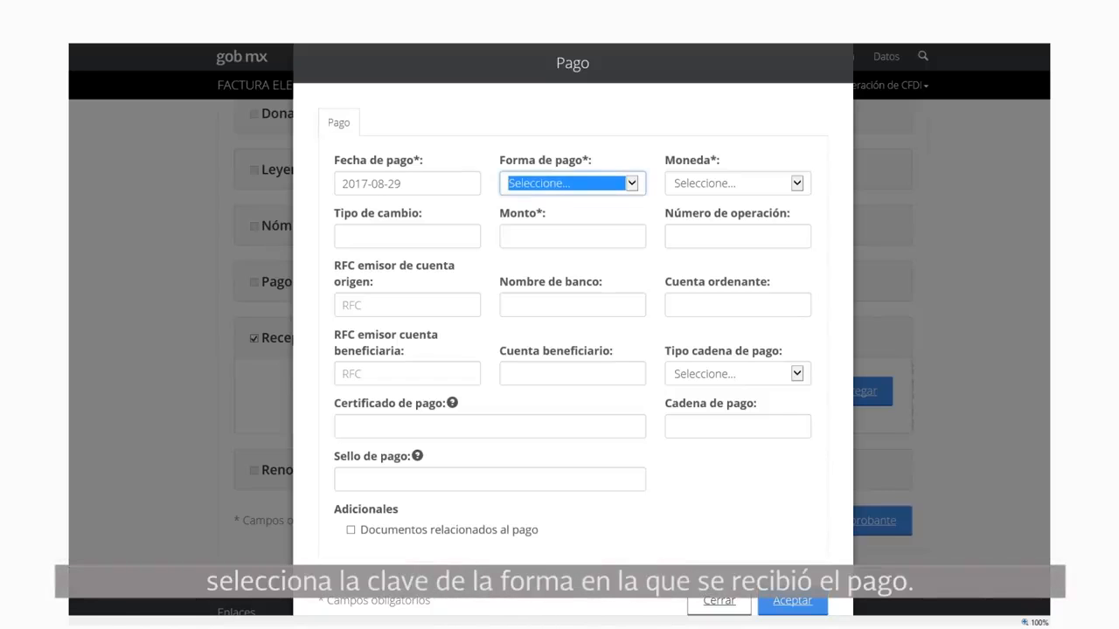
key(alt+Down)
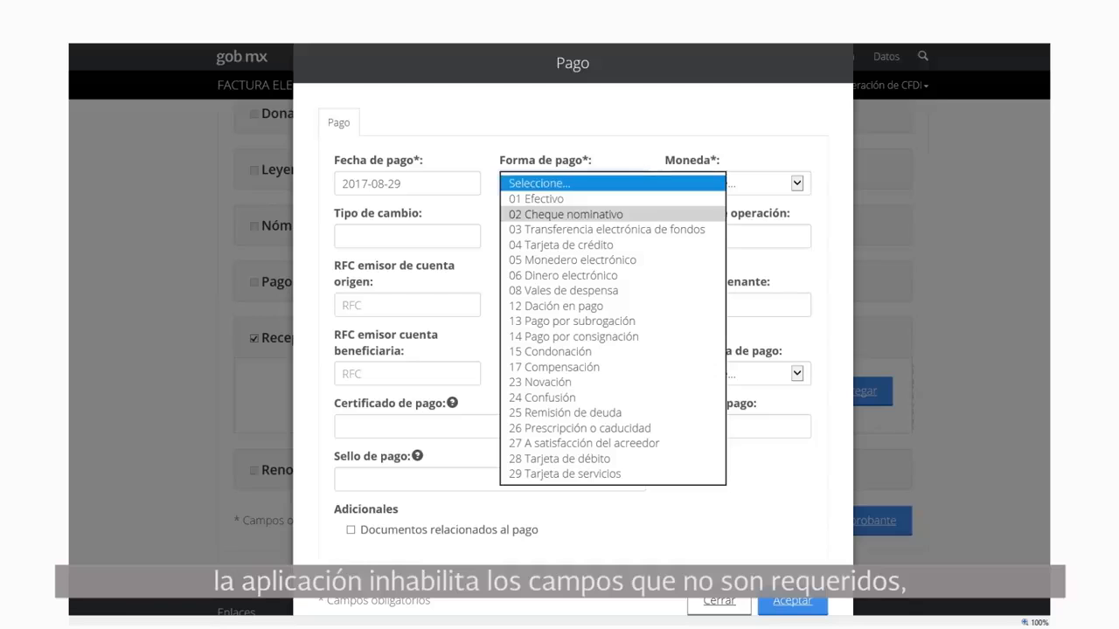
click(566, 214)
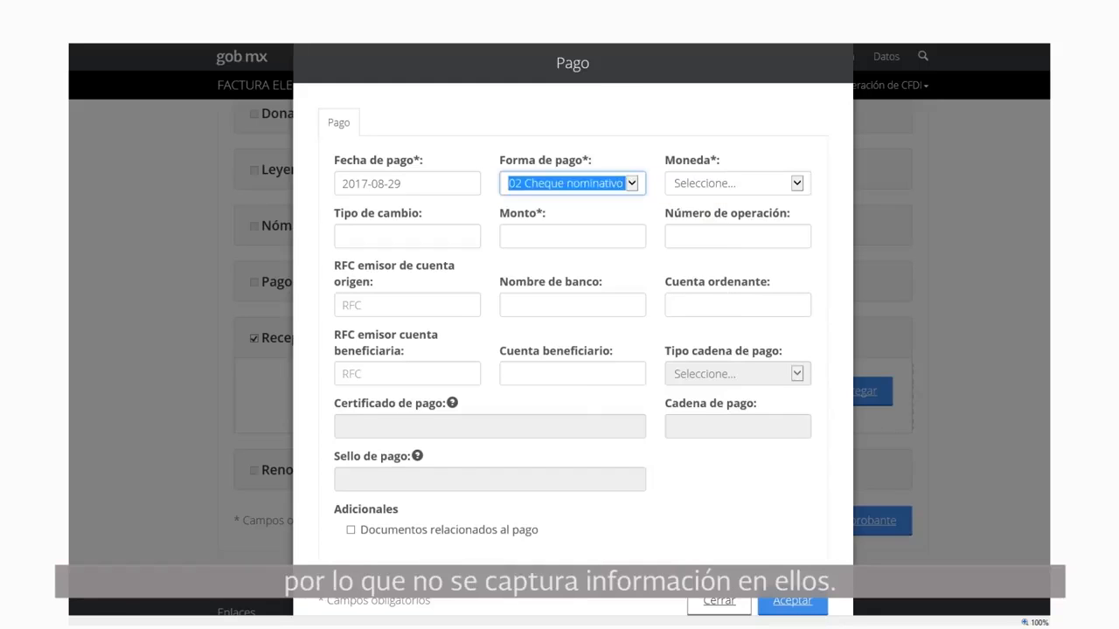
click(796, 184)
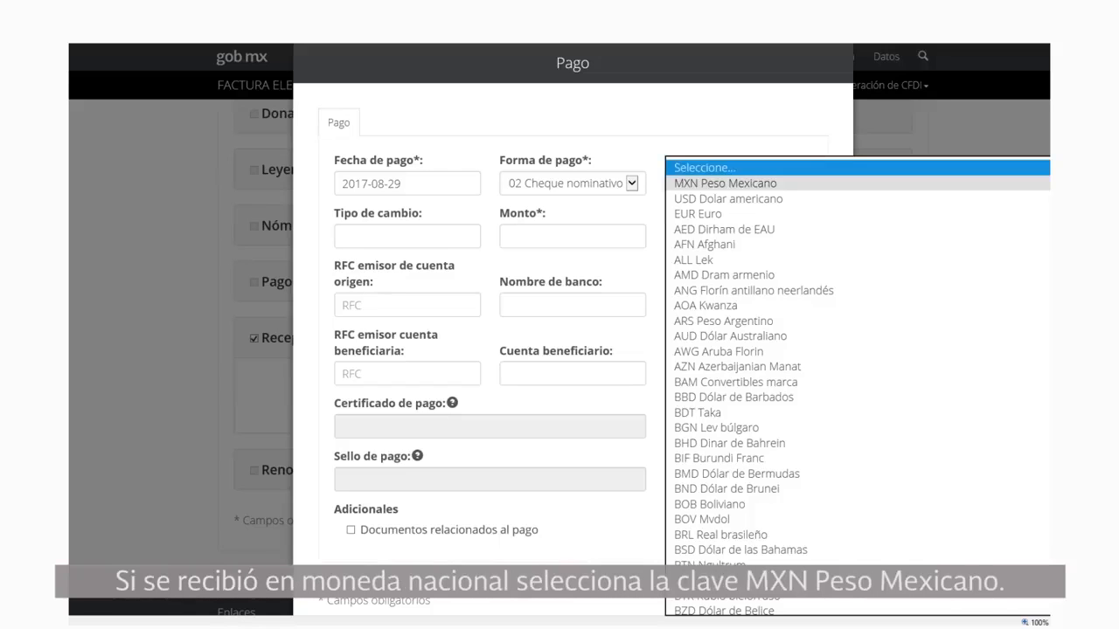
Set currency MXN Peso Mexicano, amount 2030 and operation number 001020
click(725, 183)
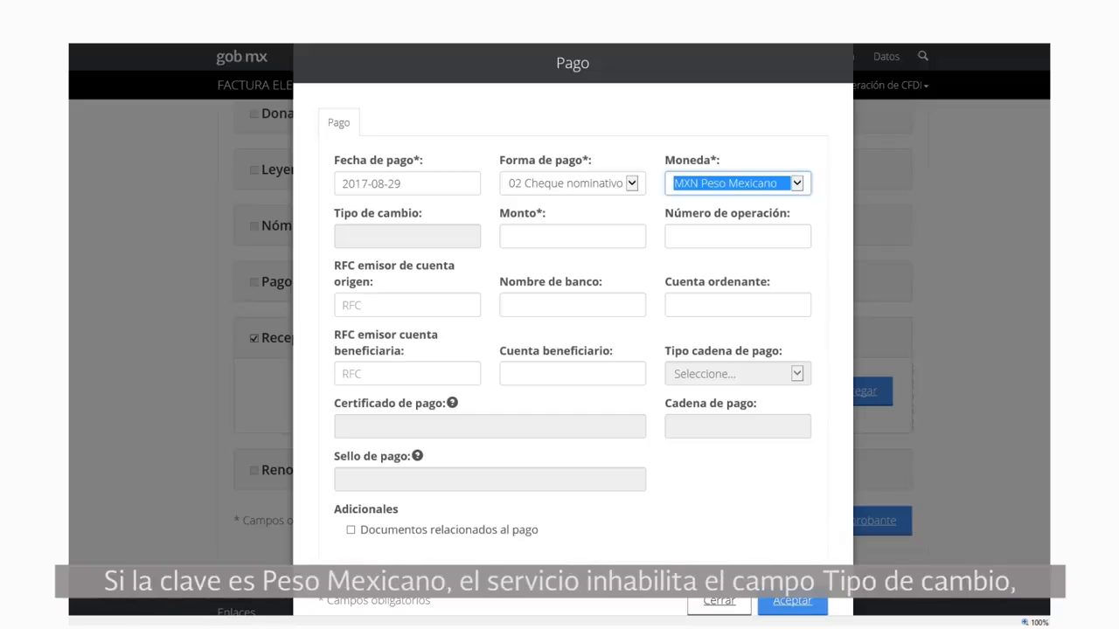
click(407, 236)
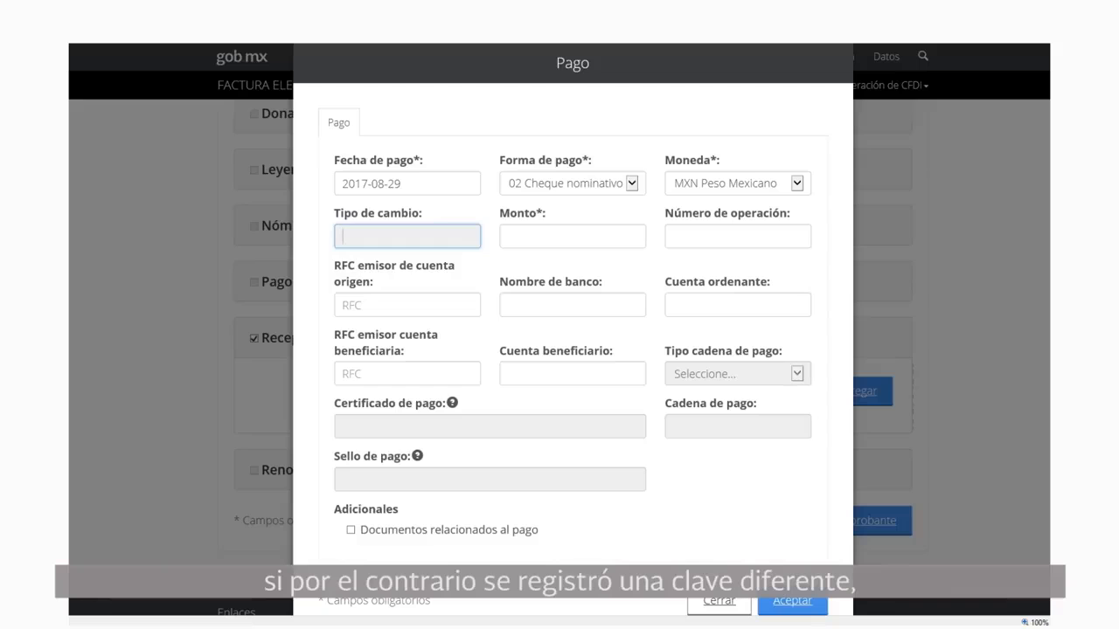
click(572, 236)
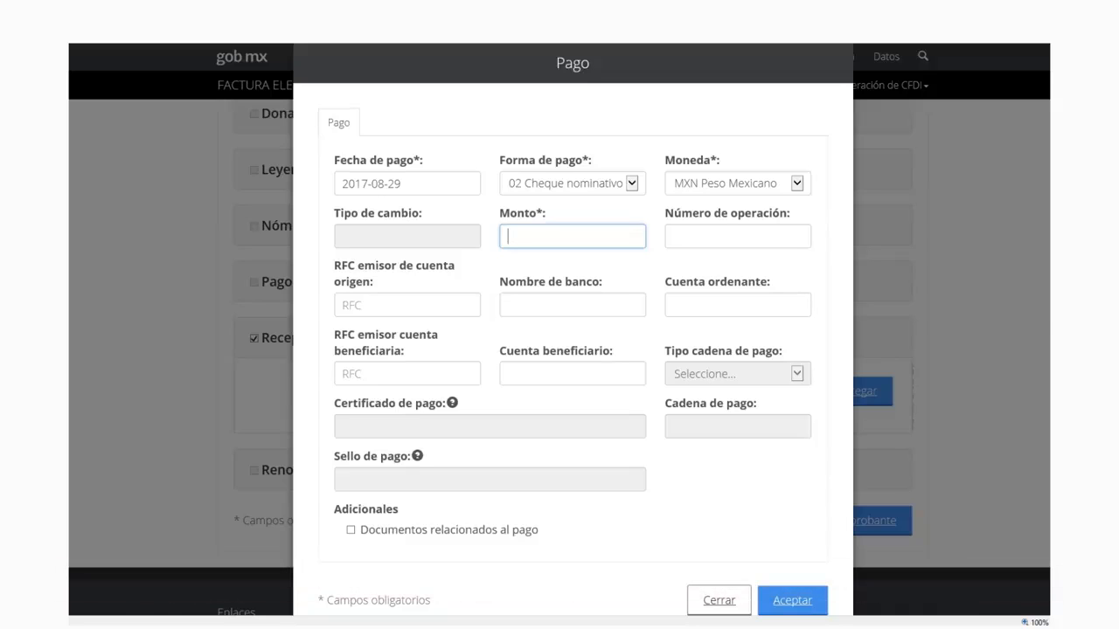
text(2030)
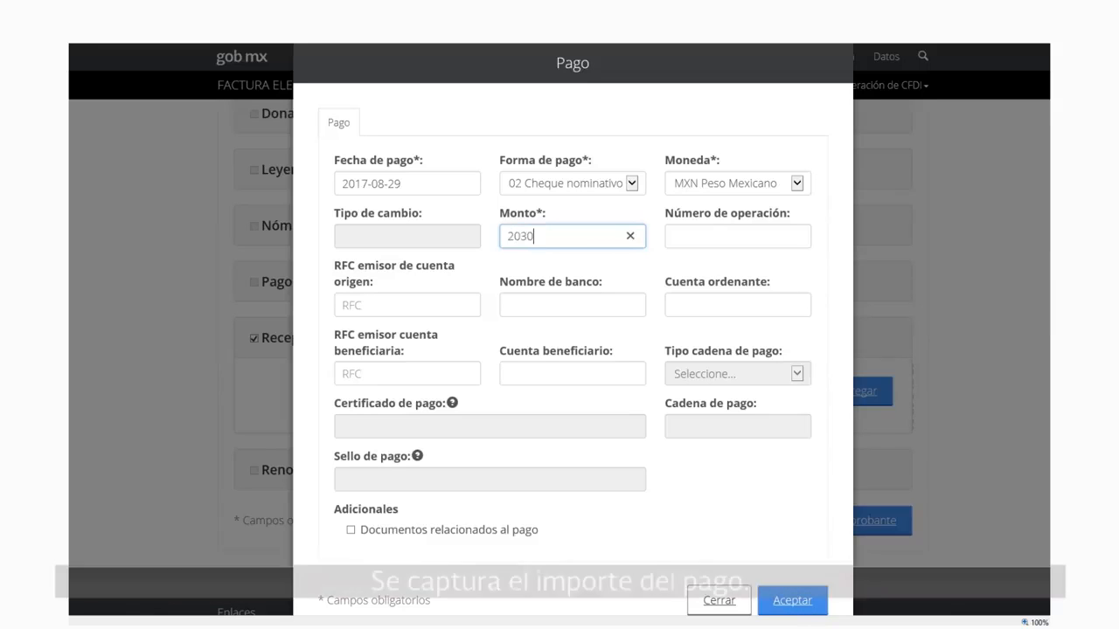
key(Tab)
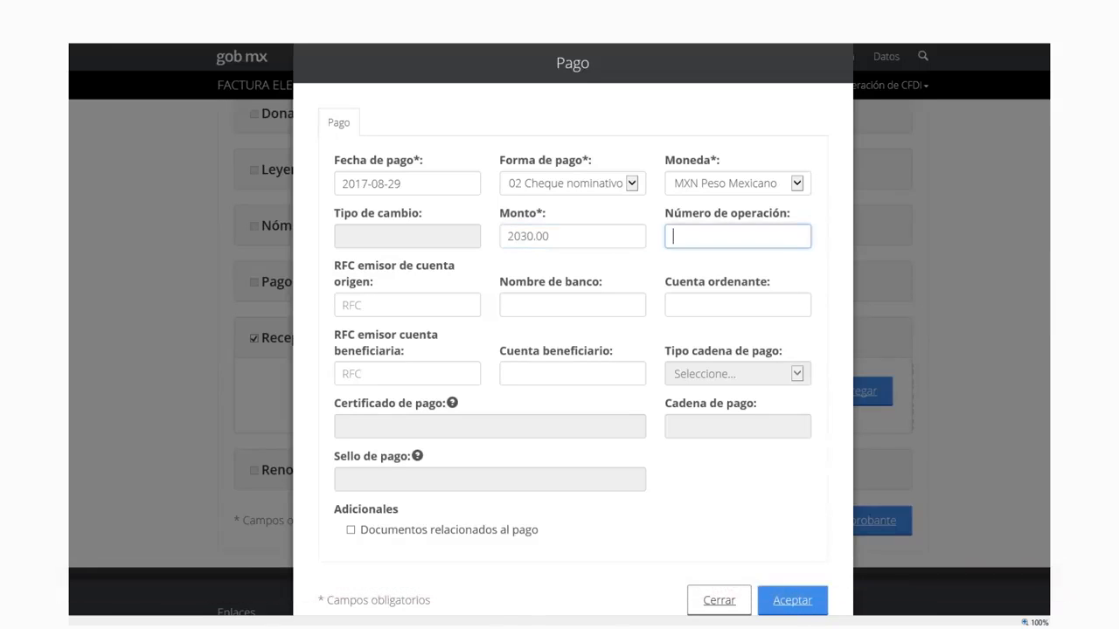
text(001020)
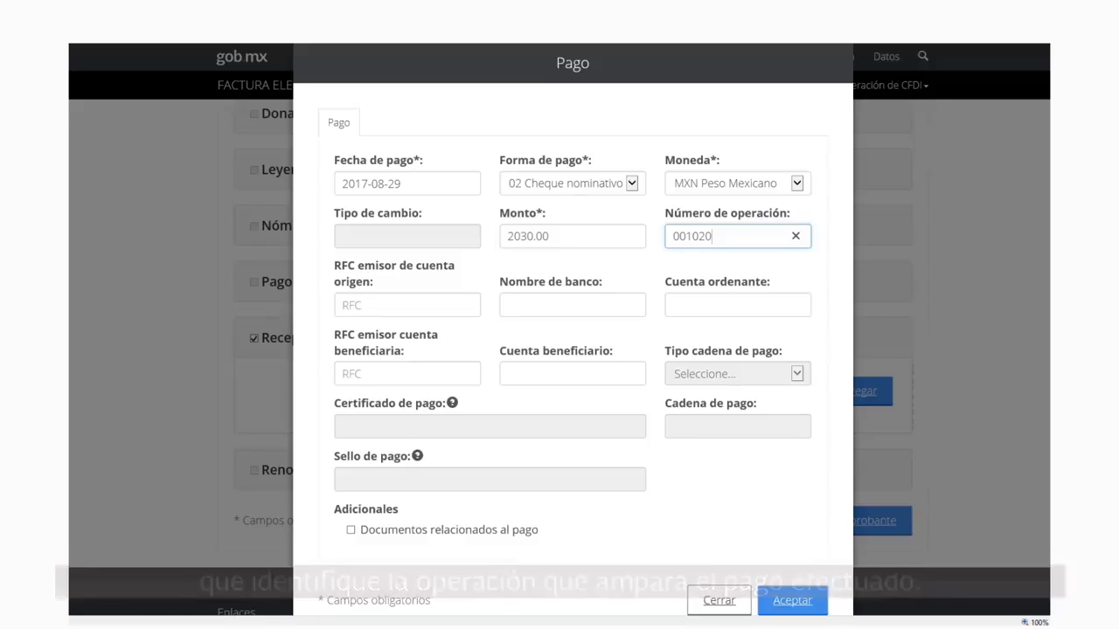
Enter the originating account's RFC, bank name BANCO and the ordering account number
click(408, 305)
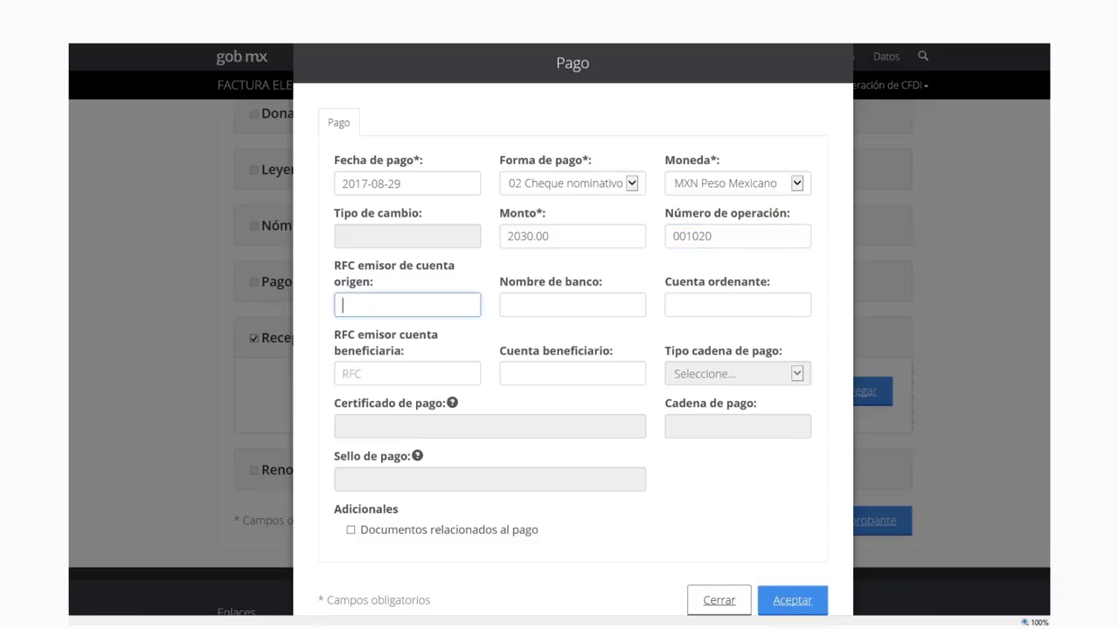
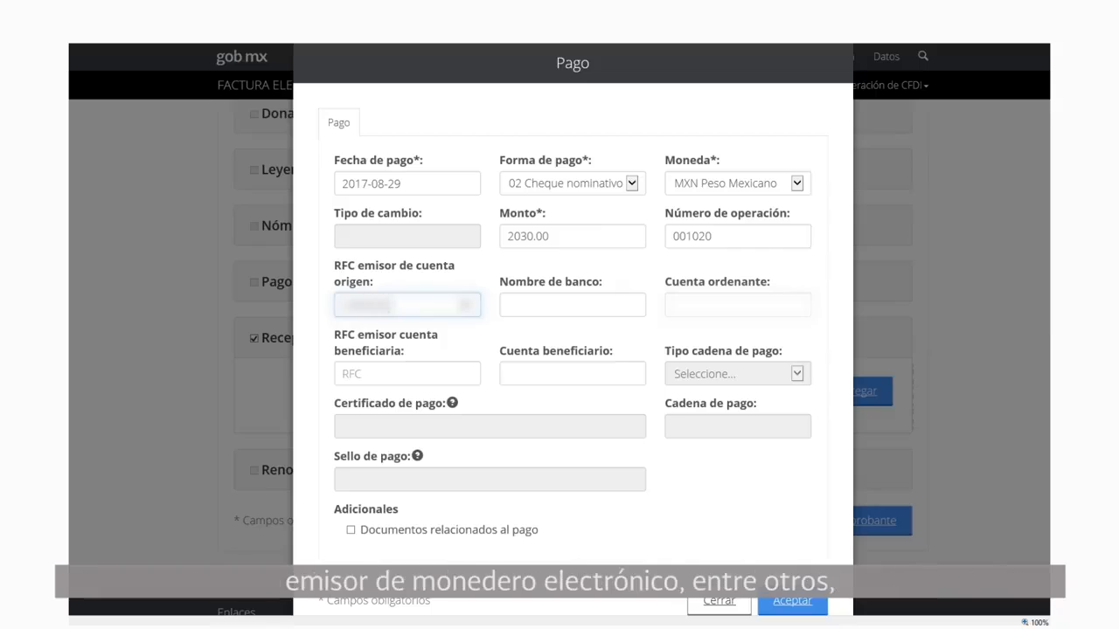
click(572, 306)
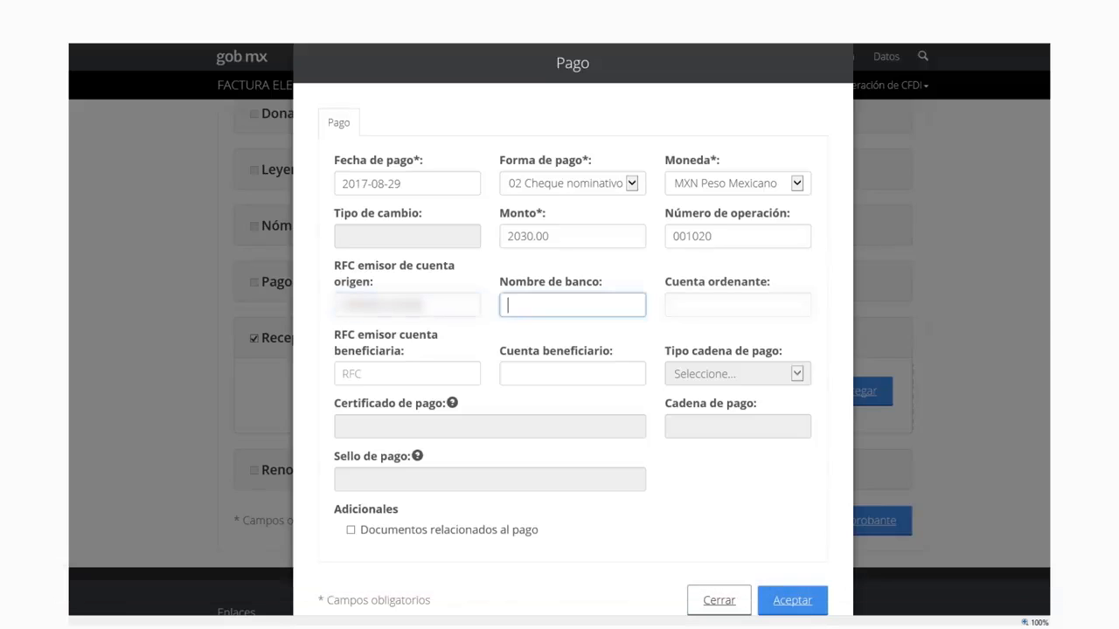
text(B)
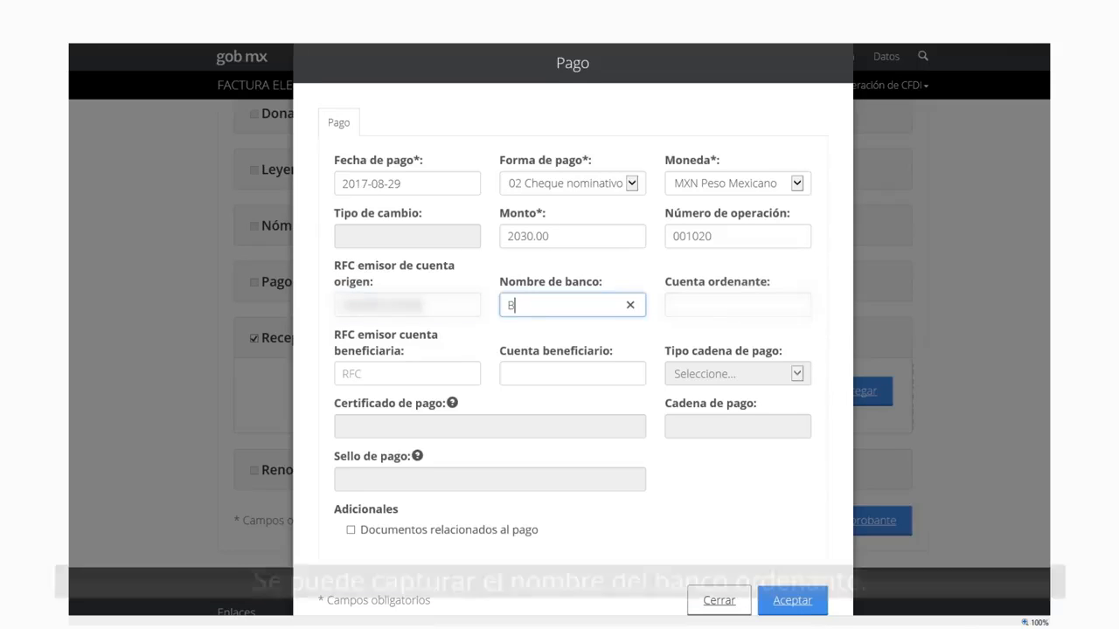
text(AN)
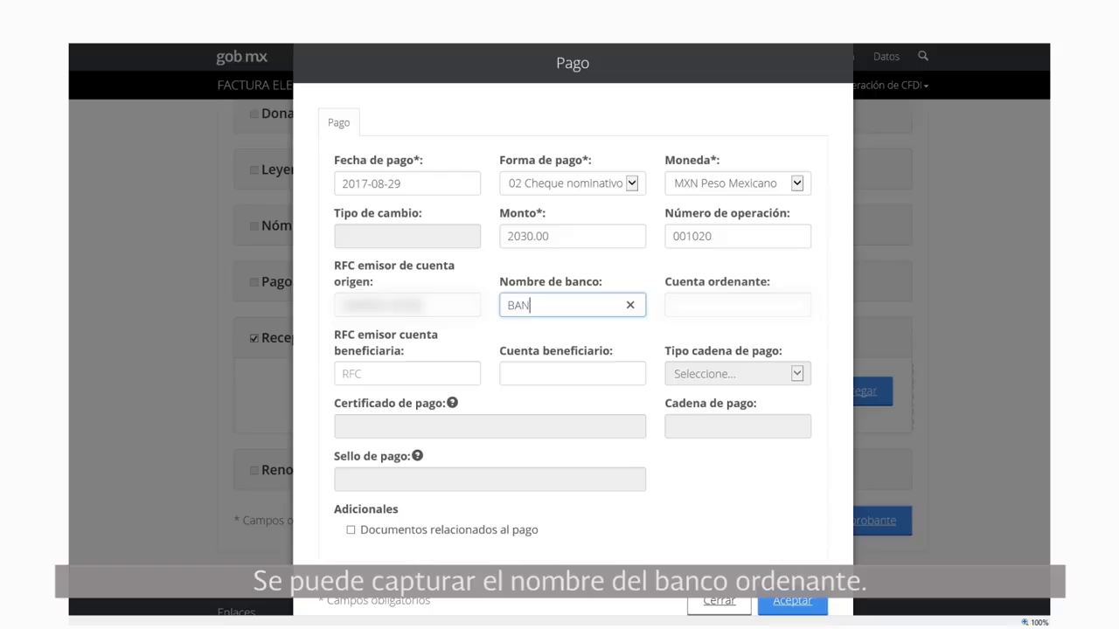
text(CO)
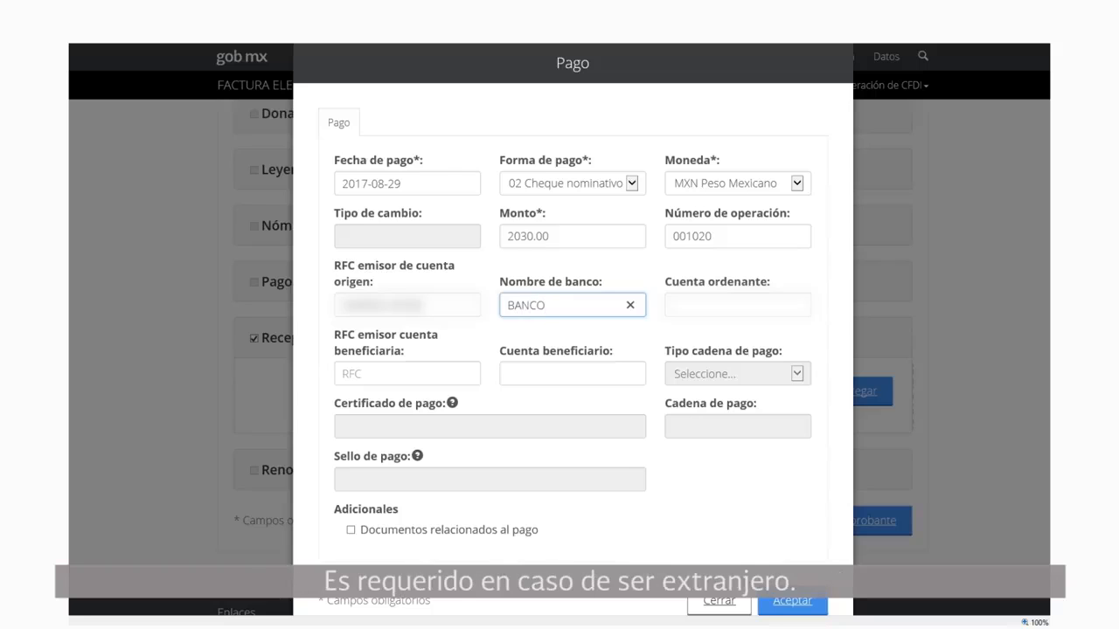
click(738, 305)
text(123456)
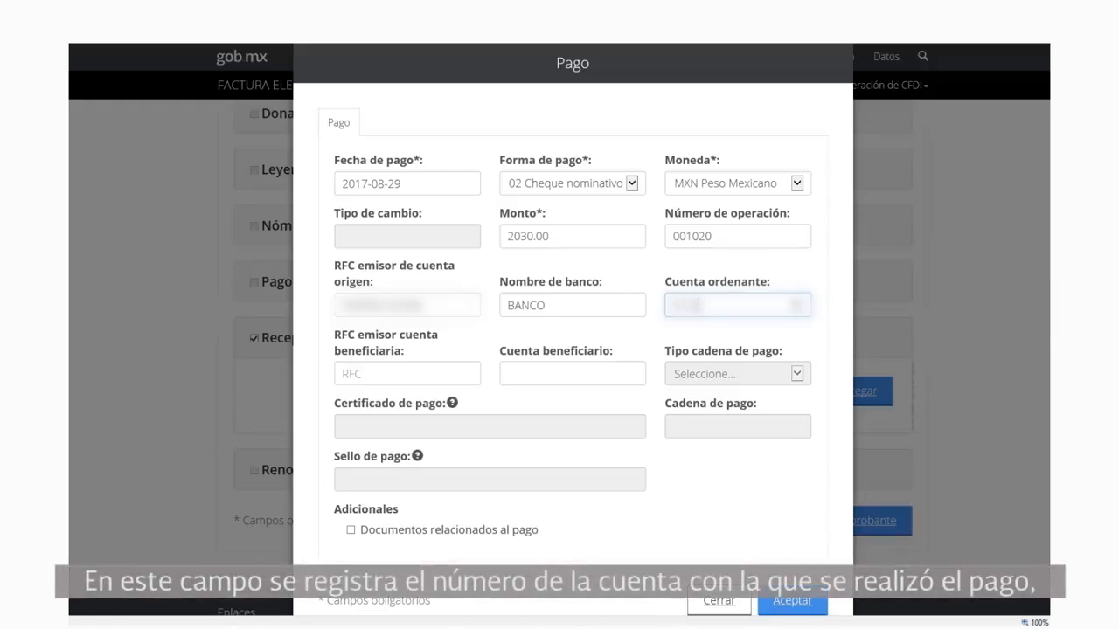
text(7890)
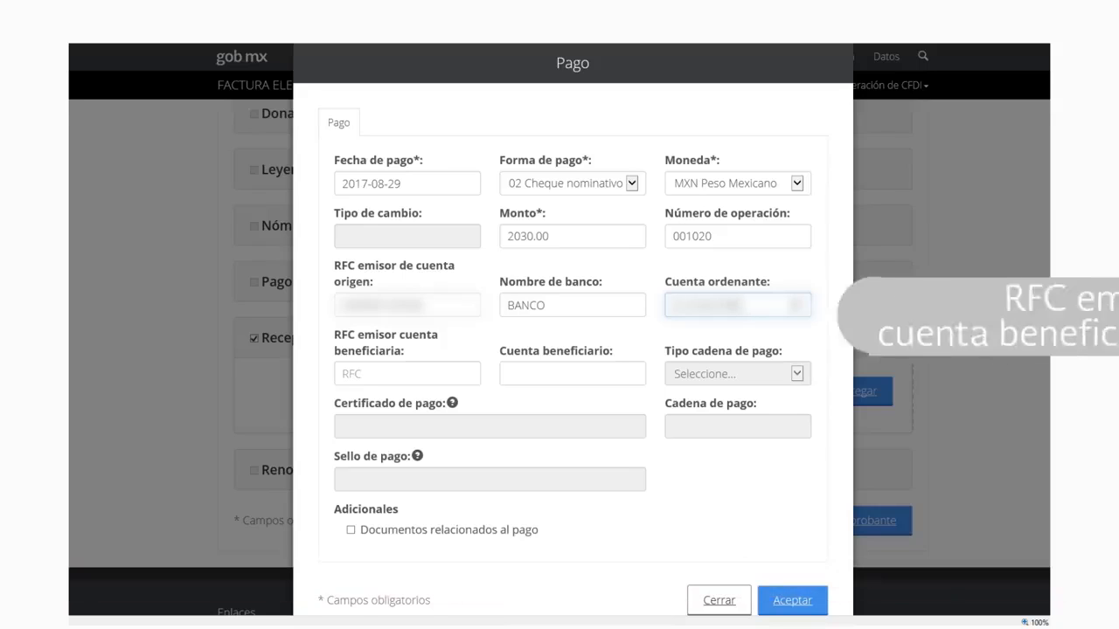
Enter the beneficiary account's issuer RFC and the beneficiary account number
click(407, 374)
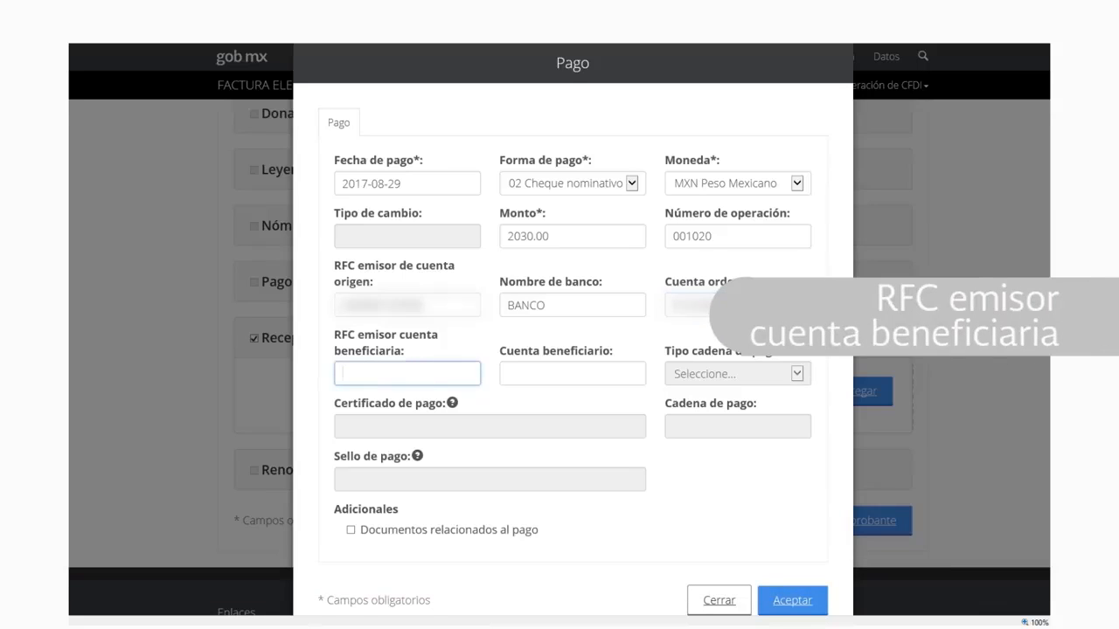
text(AAA)
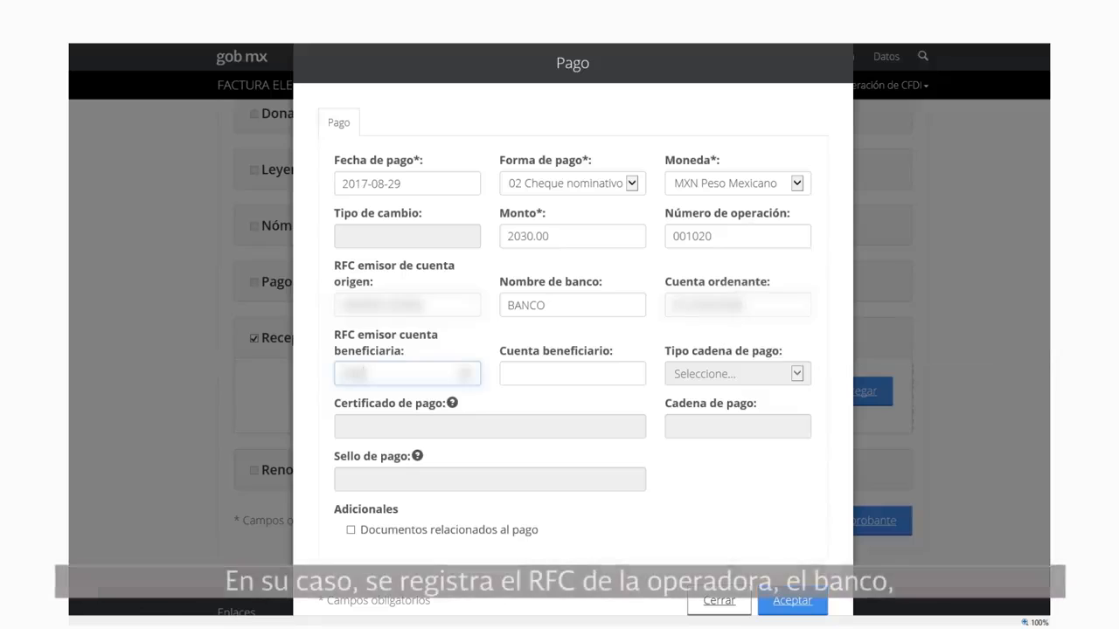
text(000)
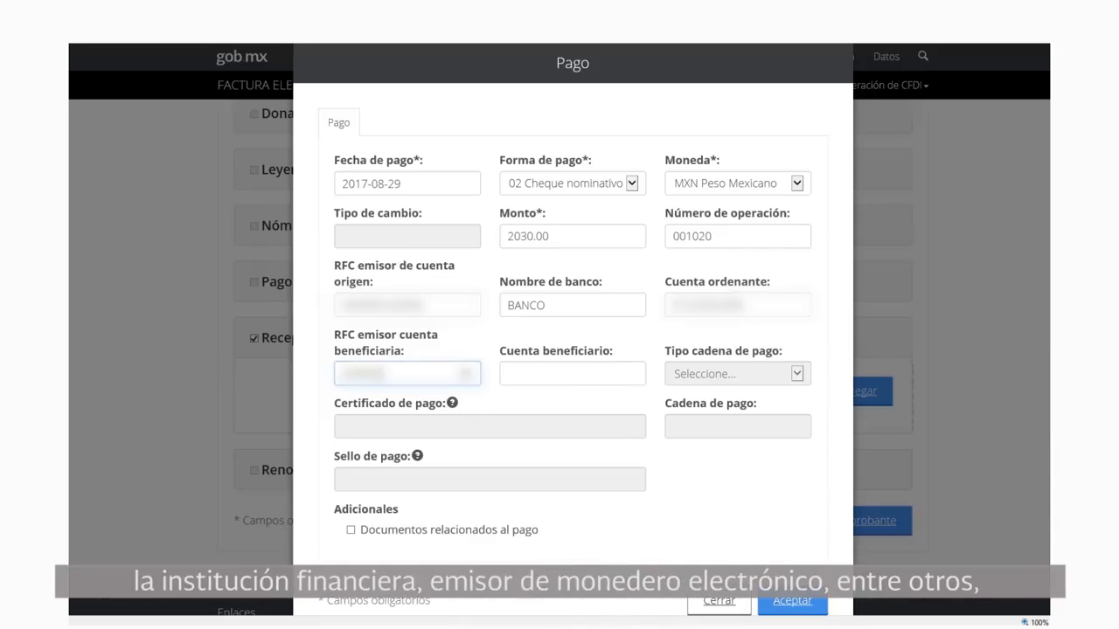
text(0000000)
click(572, 374)
text(000)
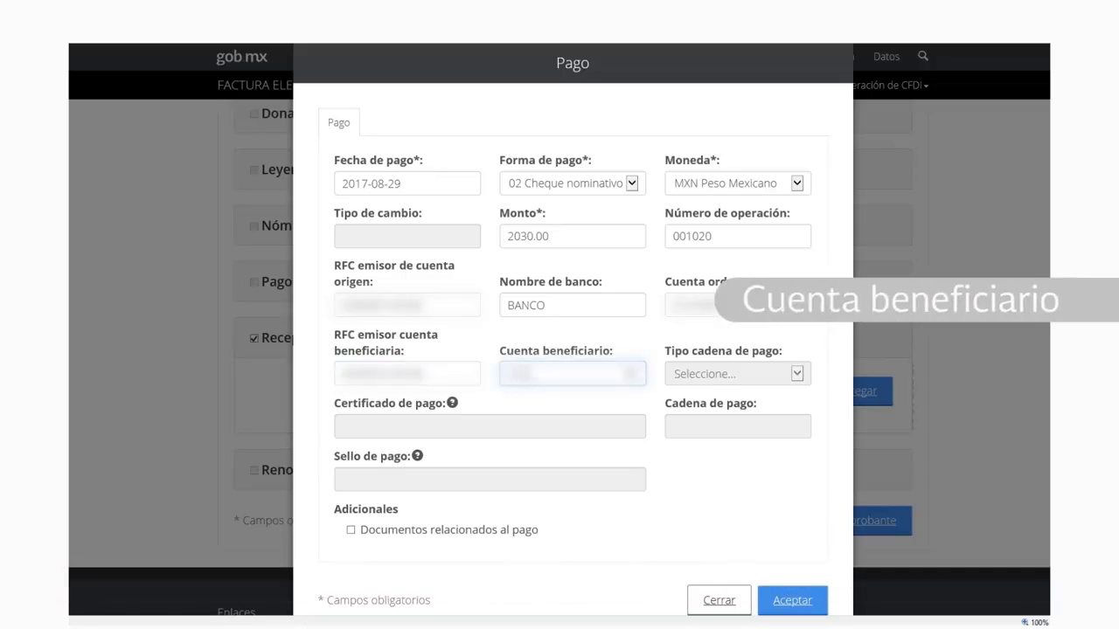
text(000000000)
key(Tab)
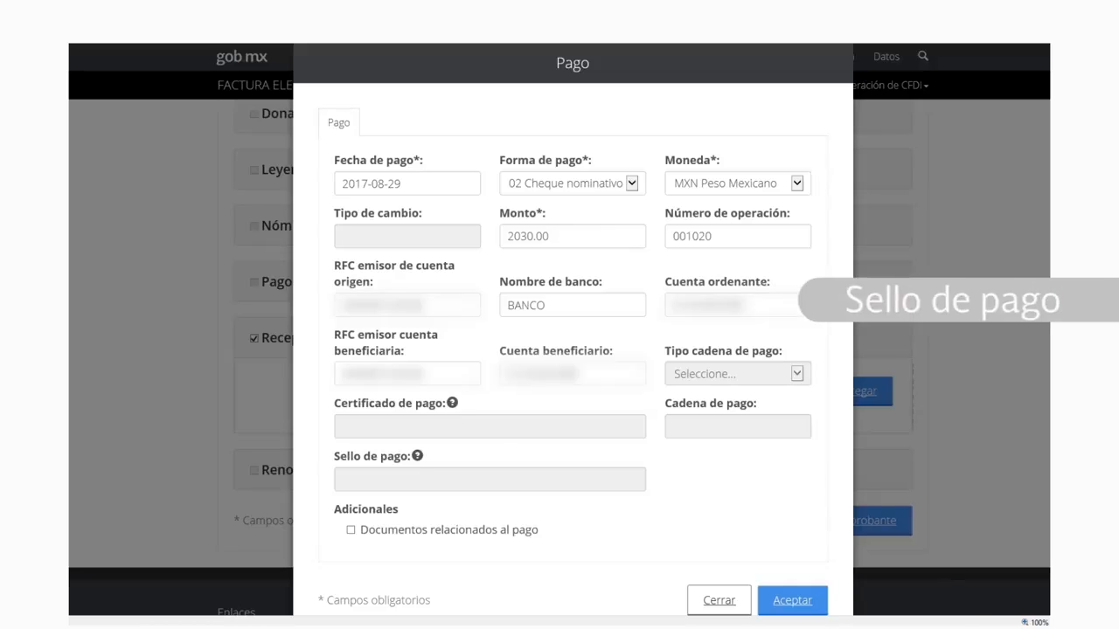
Tick Documentos relacionados al pago after checking the chain and seal fields
click(738, 427)
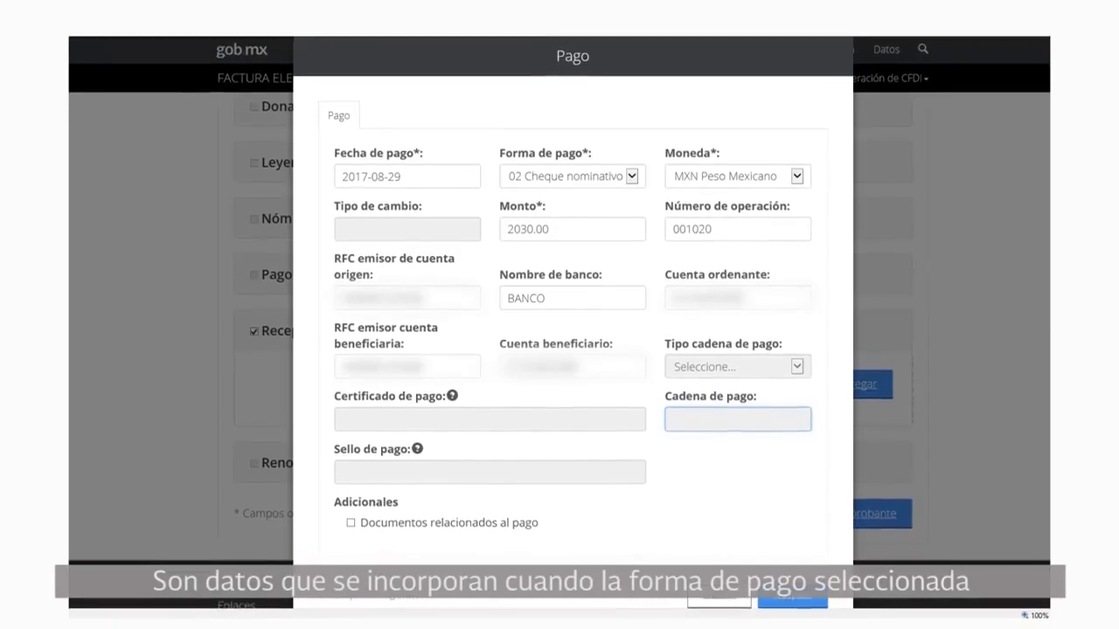
click(489, 462)
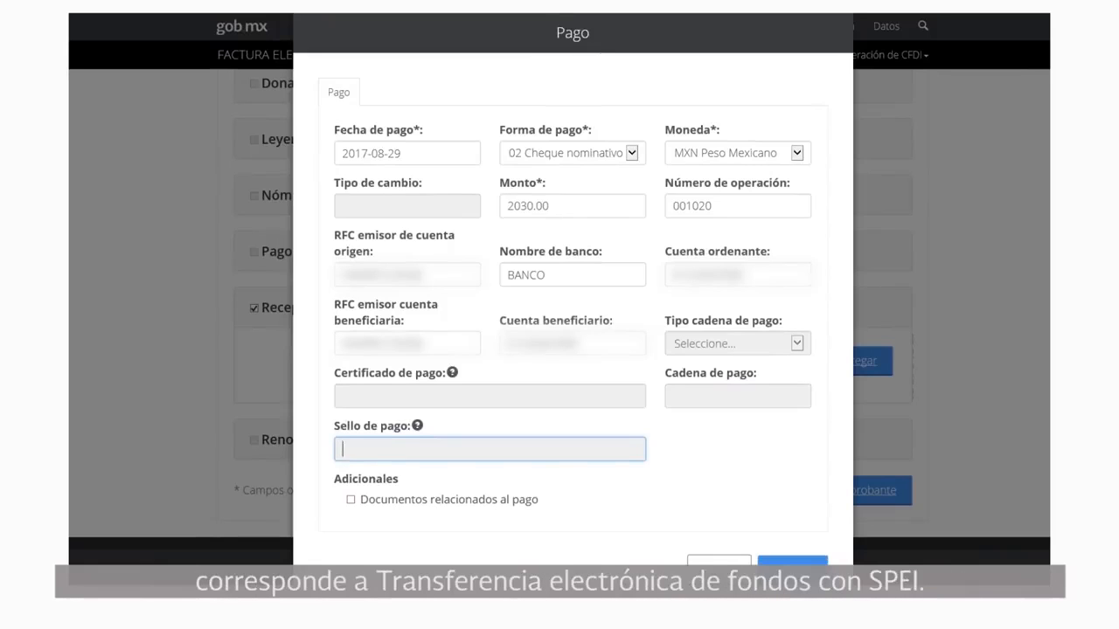
click(351, 500)
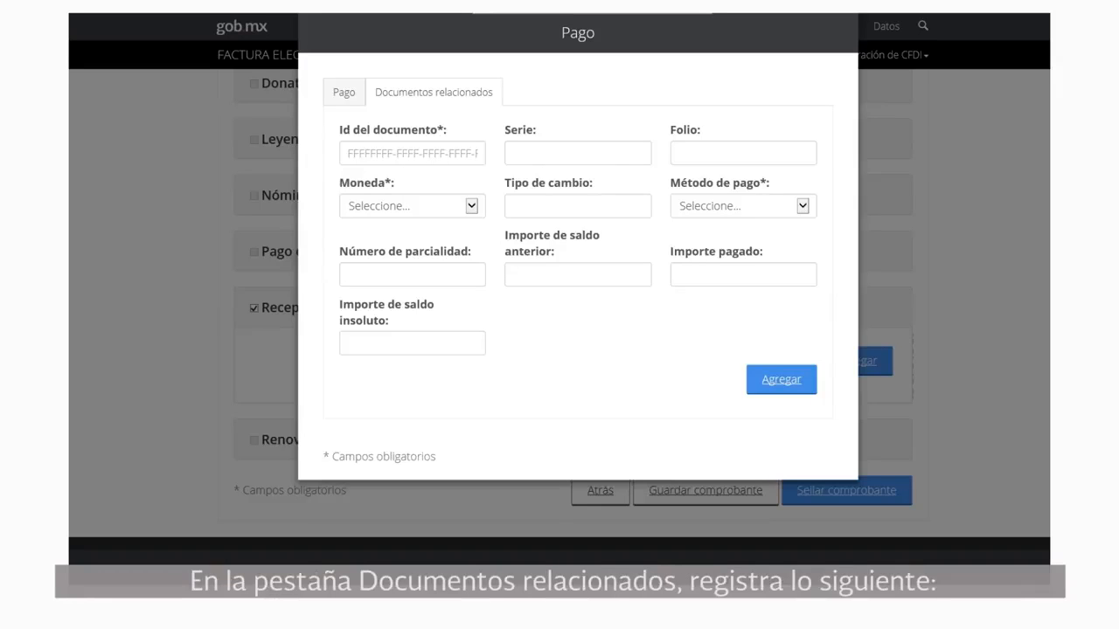
Paste the related invoice's fiscal folio as document ID and enter folio 0000100
click(412, 153)
key(ctrl+v)
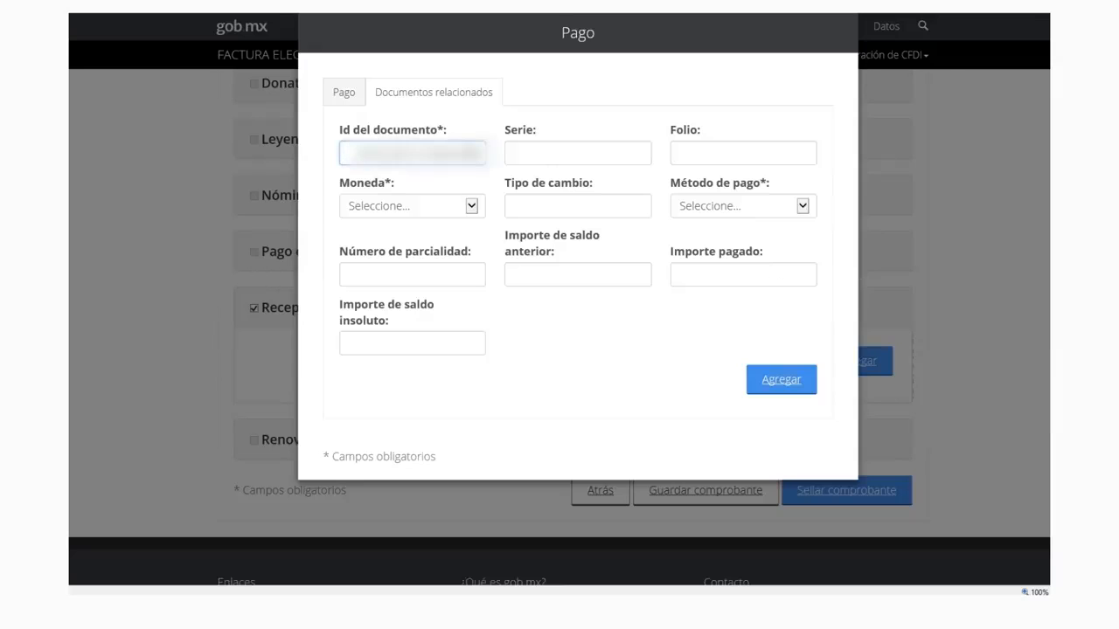
click(578, 153)
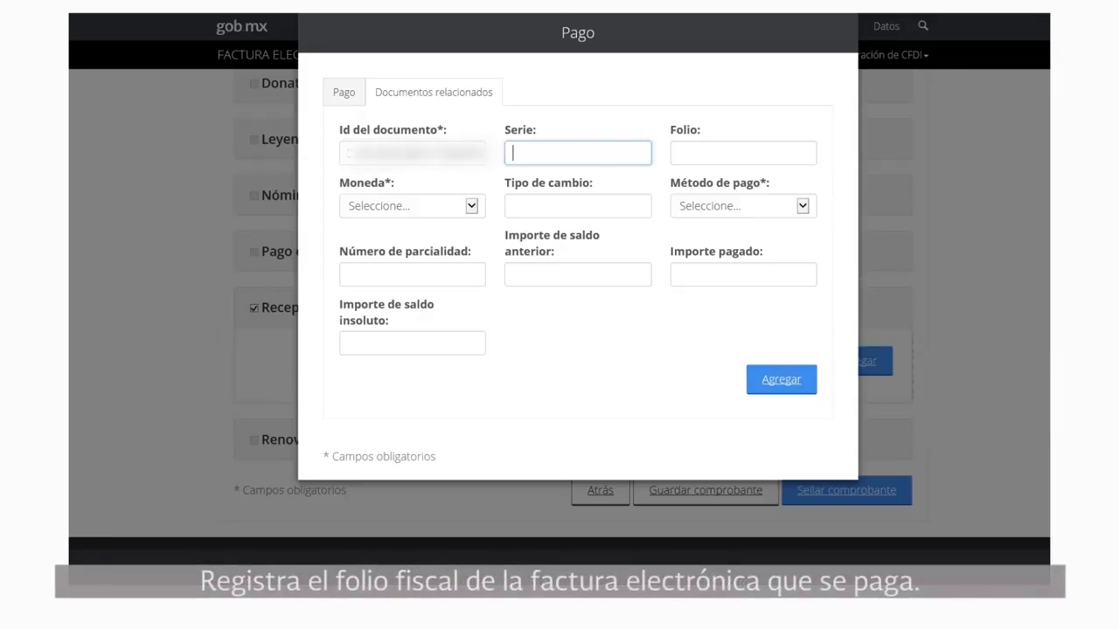
click(743, 153)
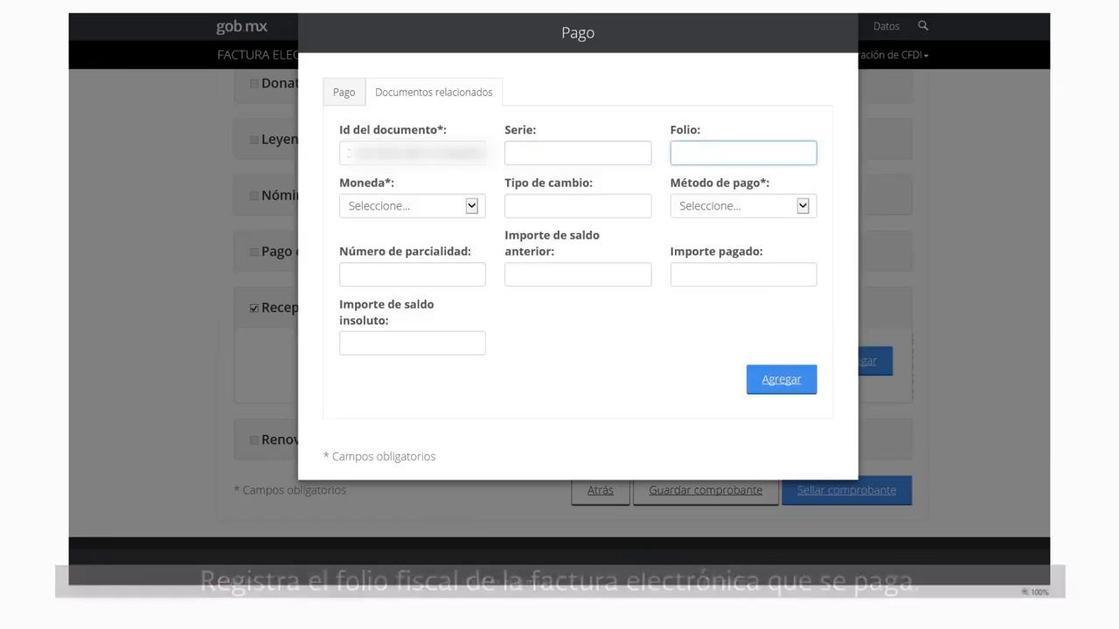
text(00001)
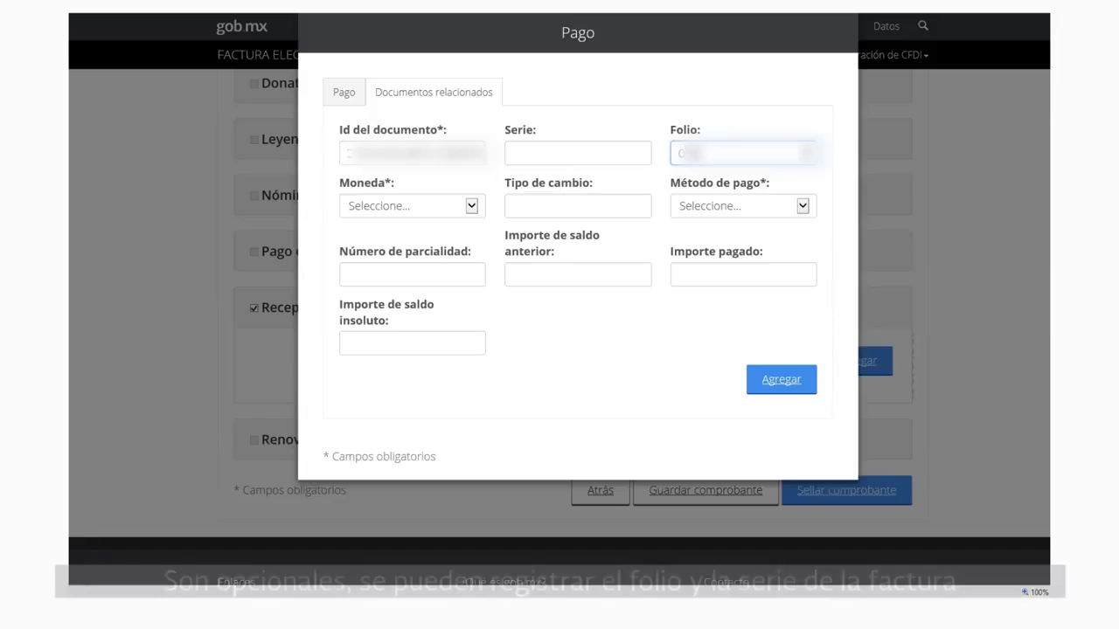
text(00)
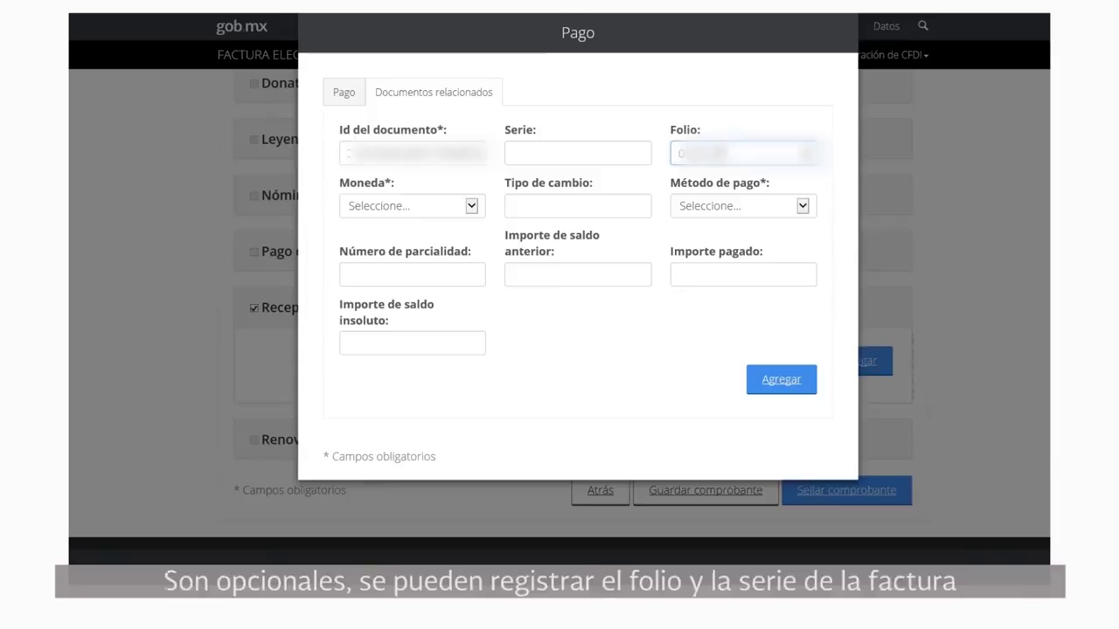
click(471, 207)
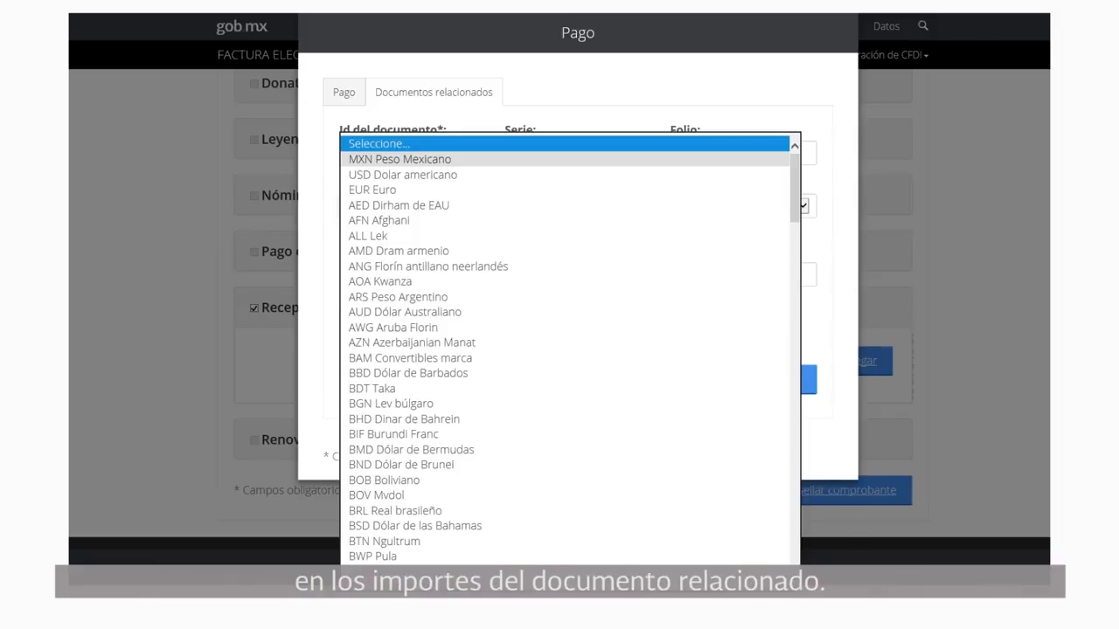
Choose MXN Peso Mexicano as currency and PPD Pago en parcialidades o diferido as payment method
click(400, 159)
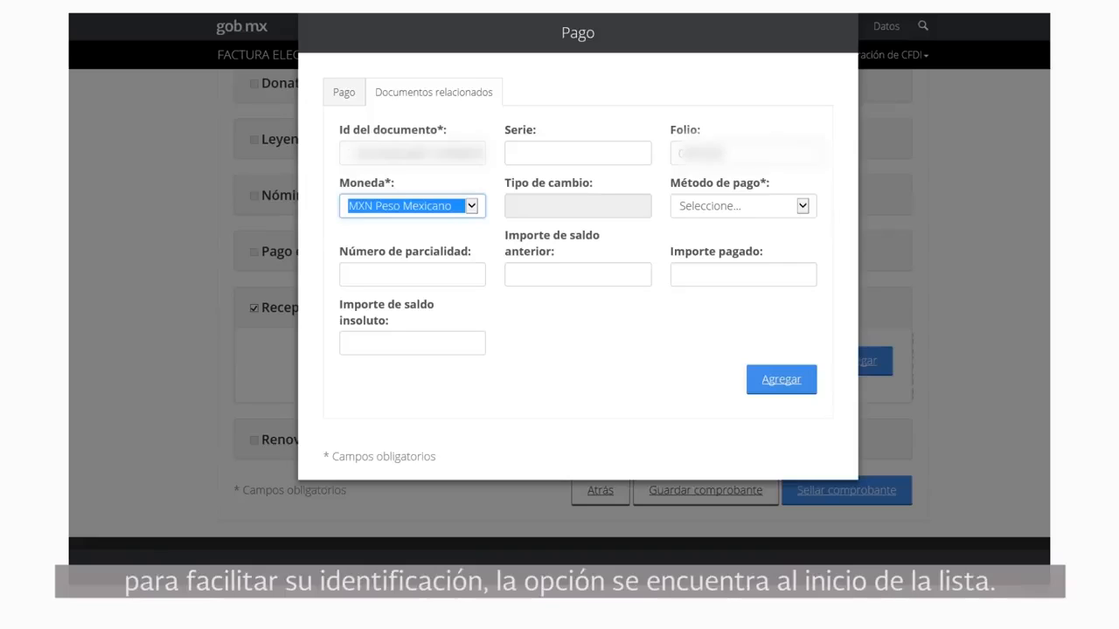
click(559, 207)
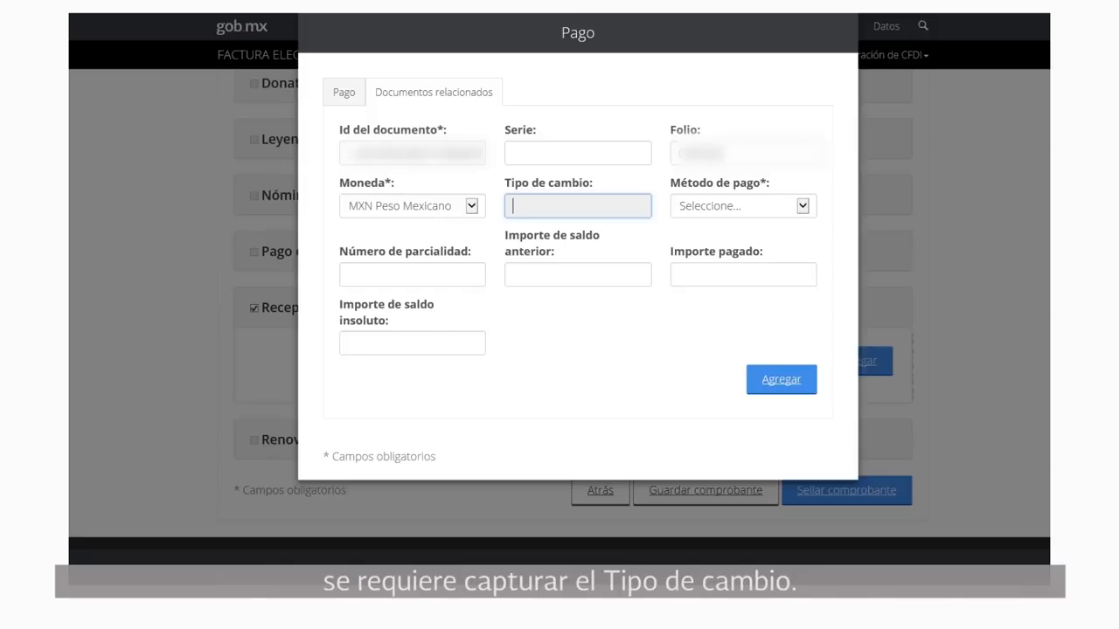
click(802, 206)
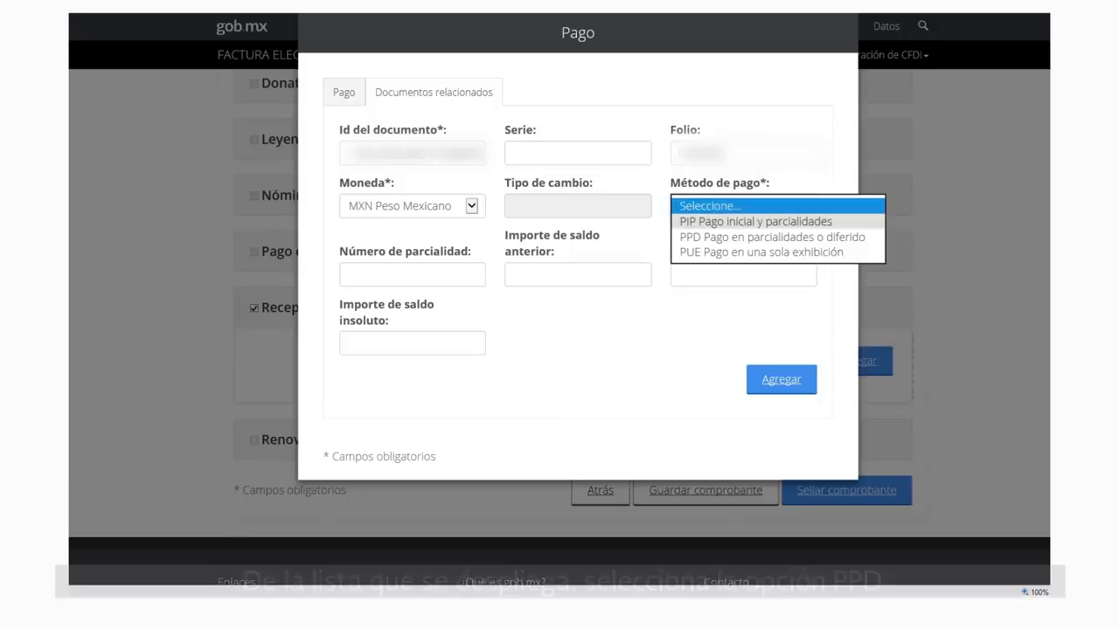
click(772, 237)
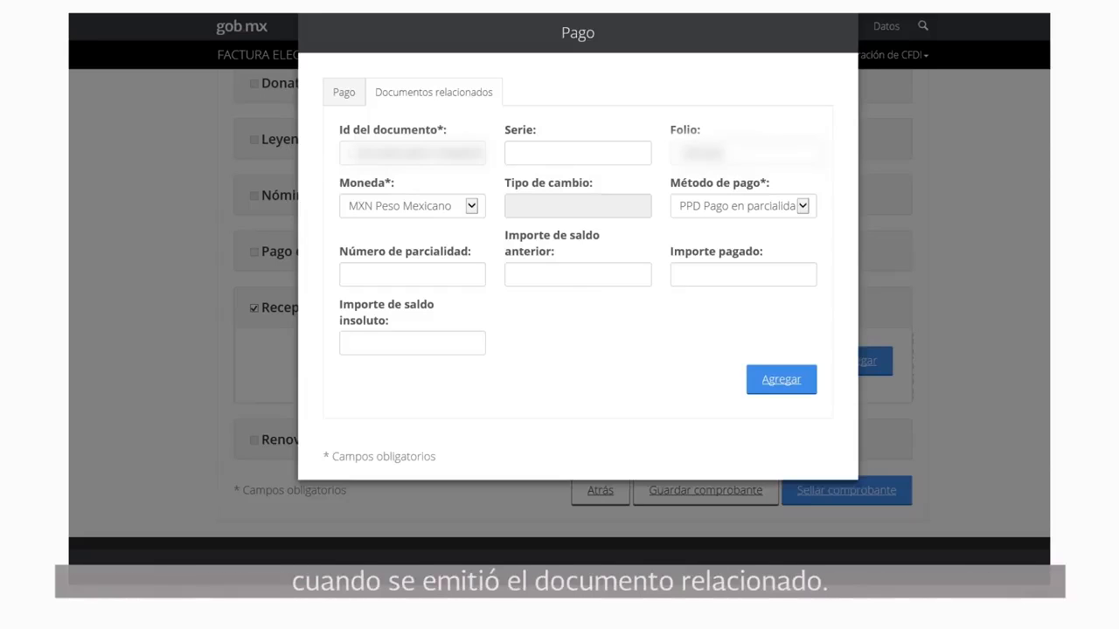
click(412, 274)
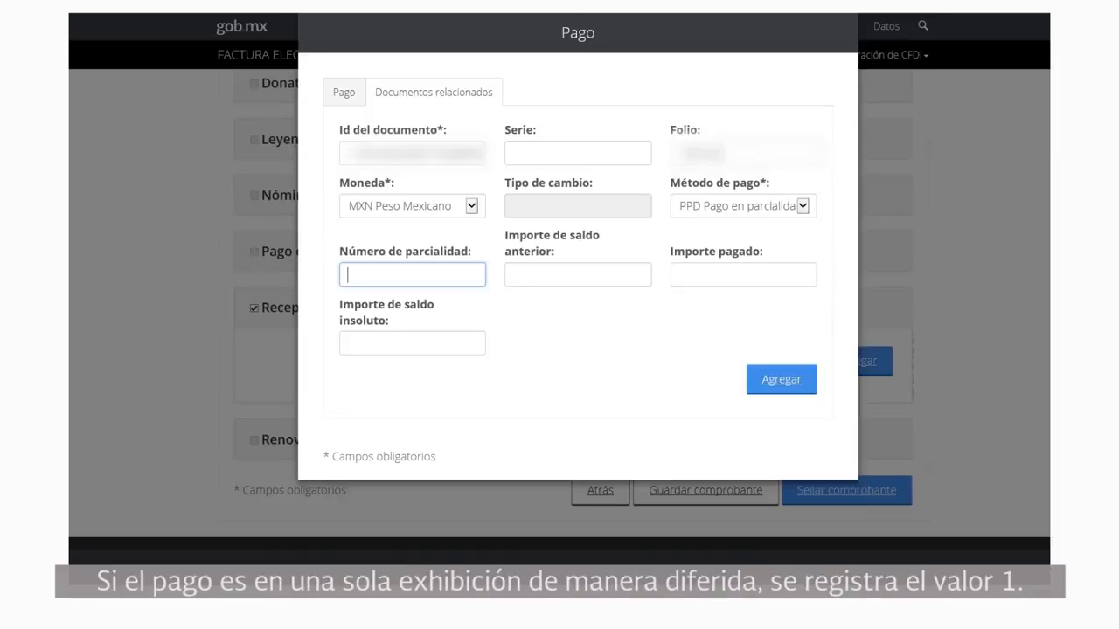
Enter installment 1, previous balance 2030.00, paid 2030.00, remaining 0.00, and add the related document
text(1)
click(577, 274)
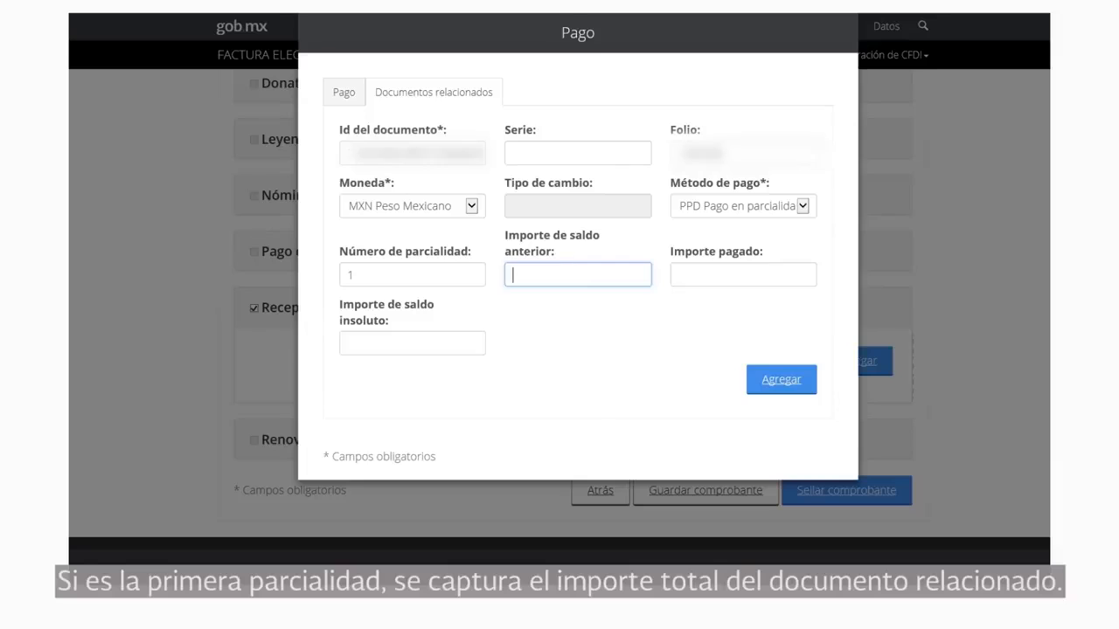
text(2030.00)
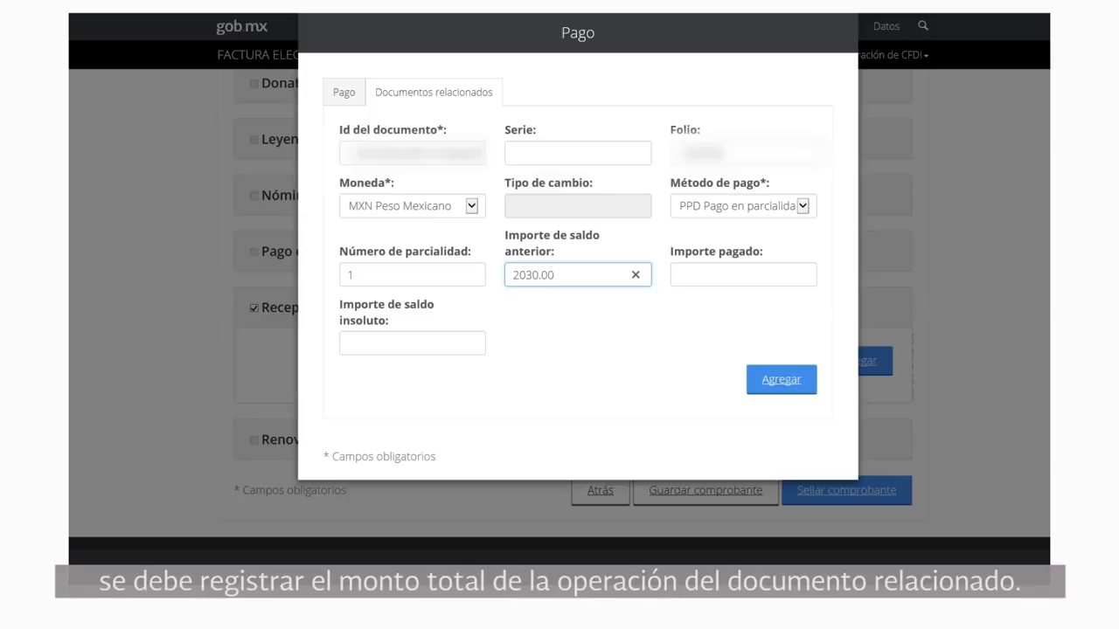
click(743, 274)
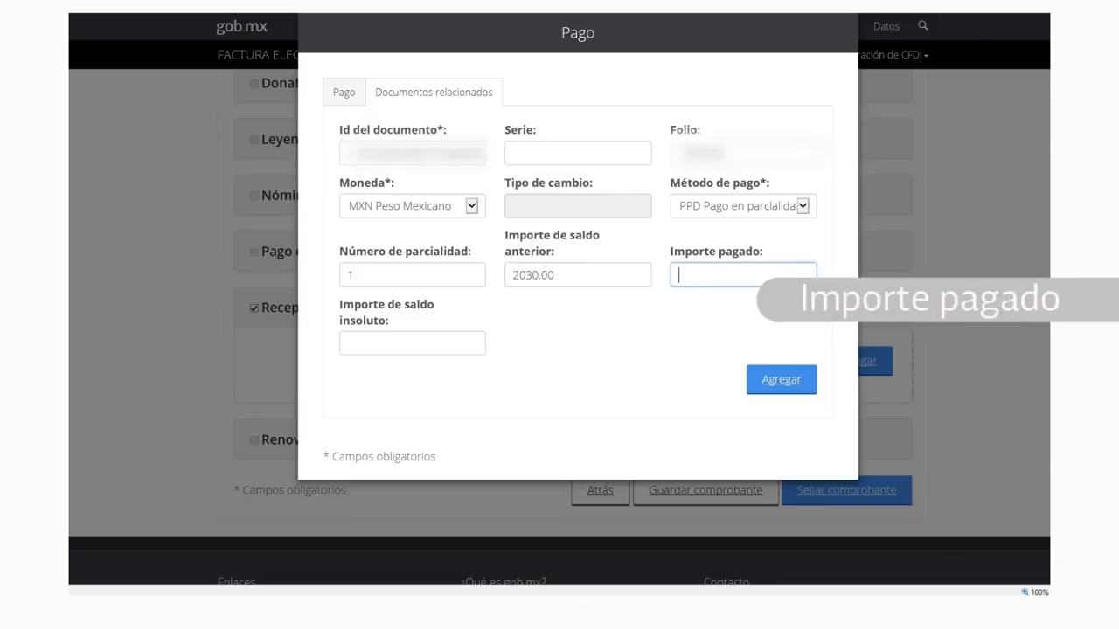
text(2030.00)
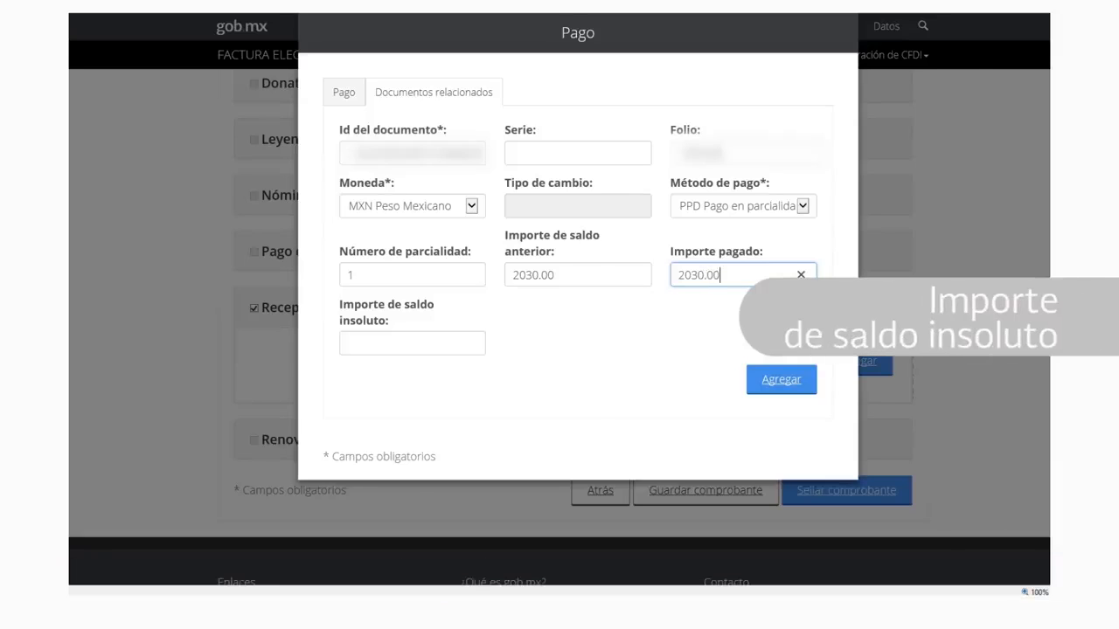
click(412, 343)
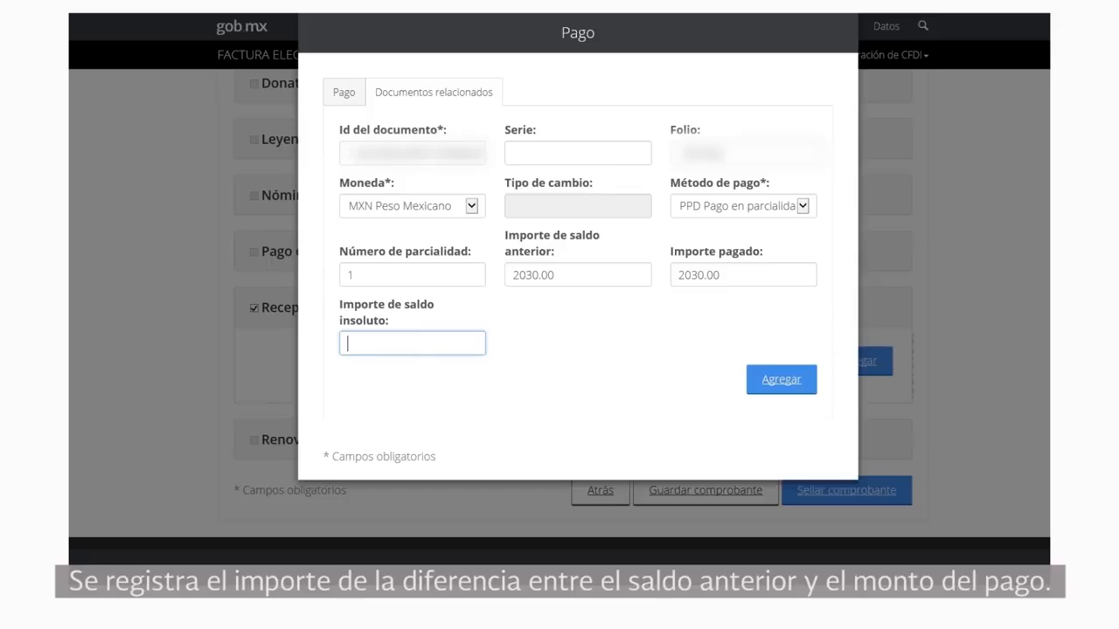
text(0.00)
key(Tab)
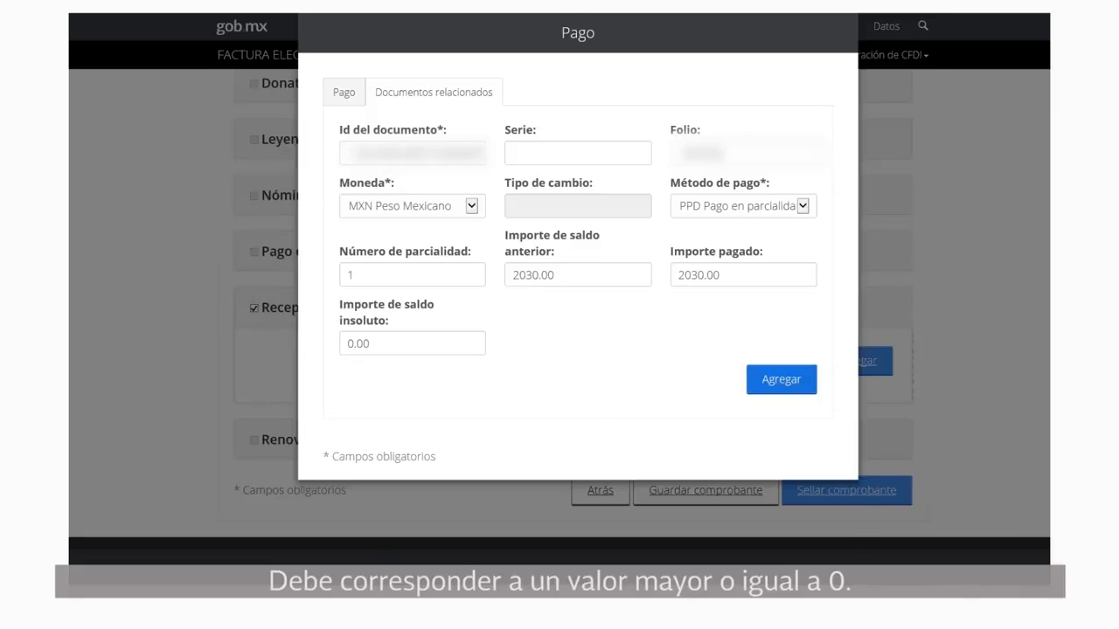
click(781, 379)
drag(489, 573, 649, 573)
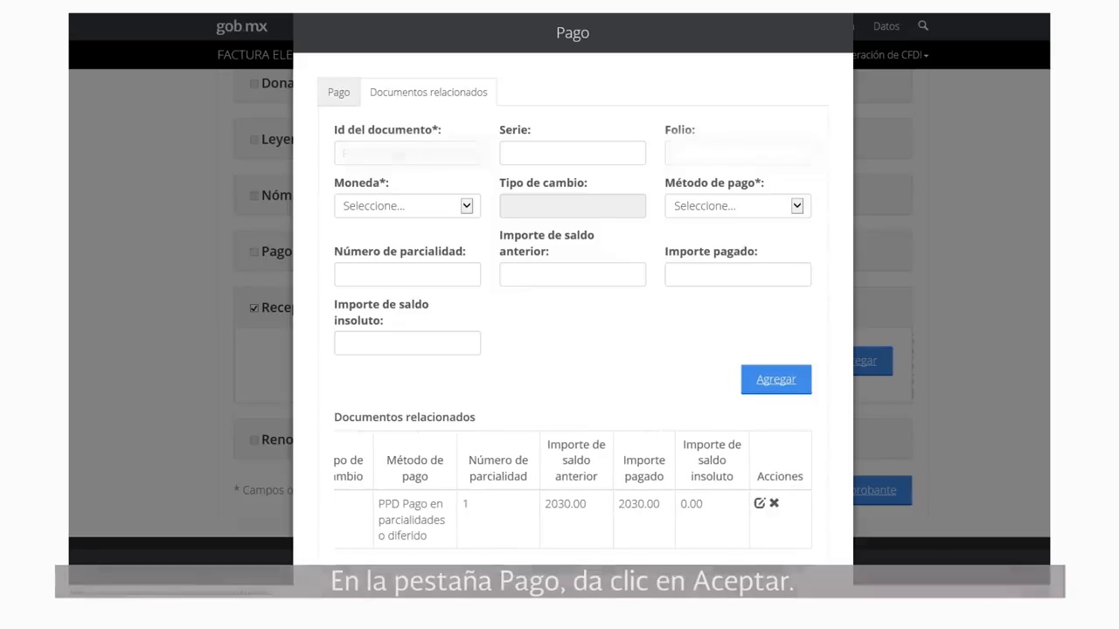
Accept the Pago details so the 2017-08-29 payment of 2030.00 is listed
click(339, 92)
click(792, 570)
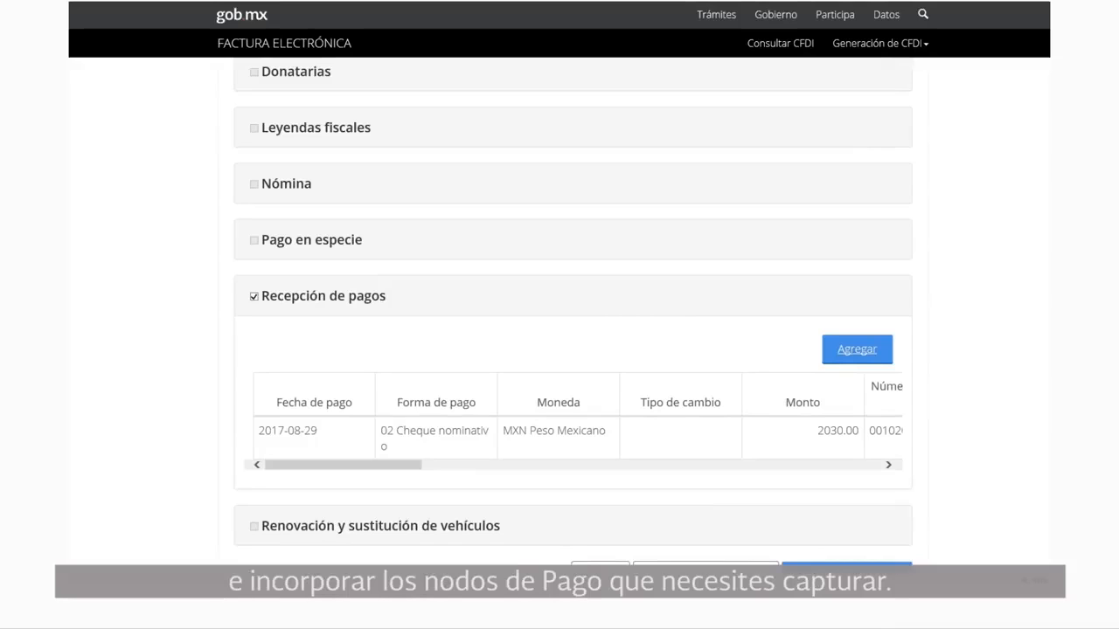
Save the payment receipt and proceed to the Firmar comprobante page for sealing
scroll(574, 315, down, 1)
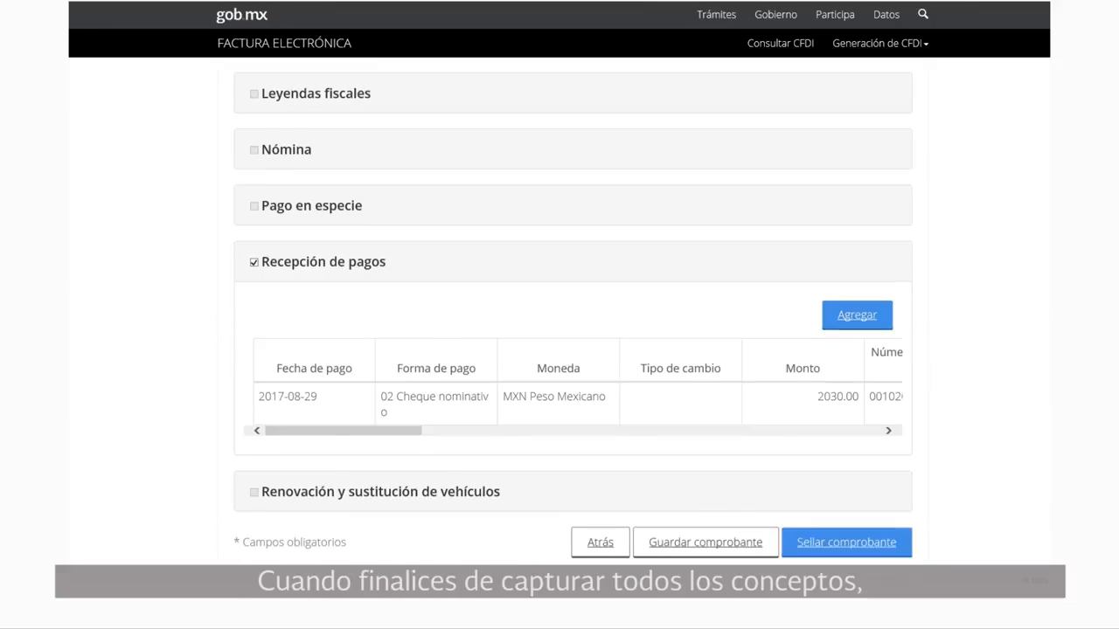
scroll(573, 315, down, 1)
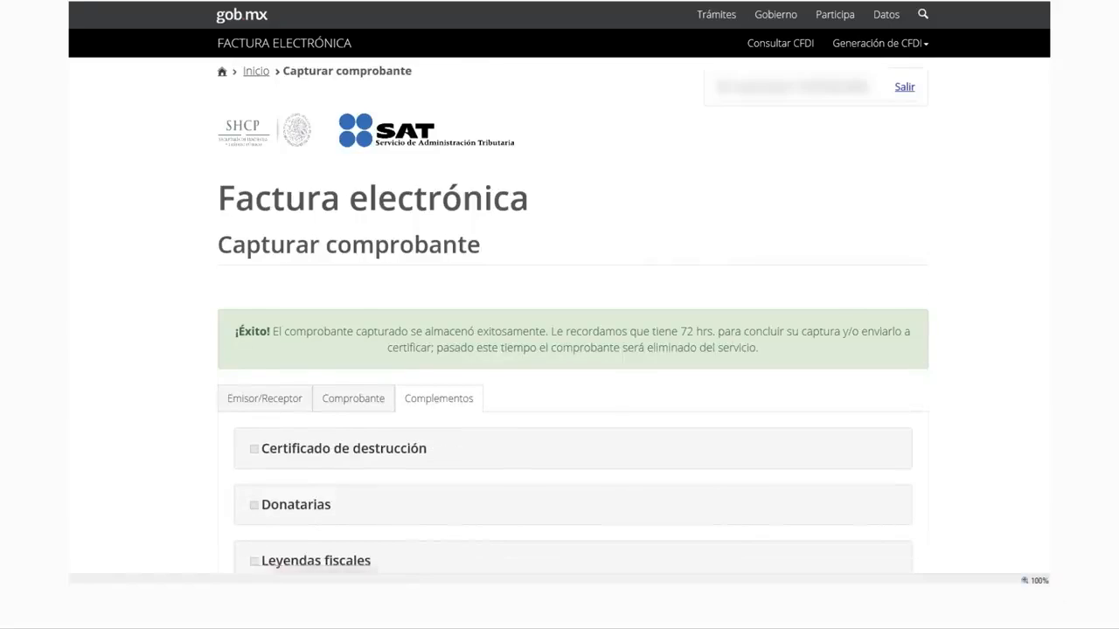
scroll(573, 350, down, 5)
scroll(574, 349, down, 7)
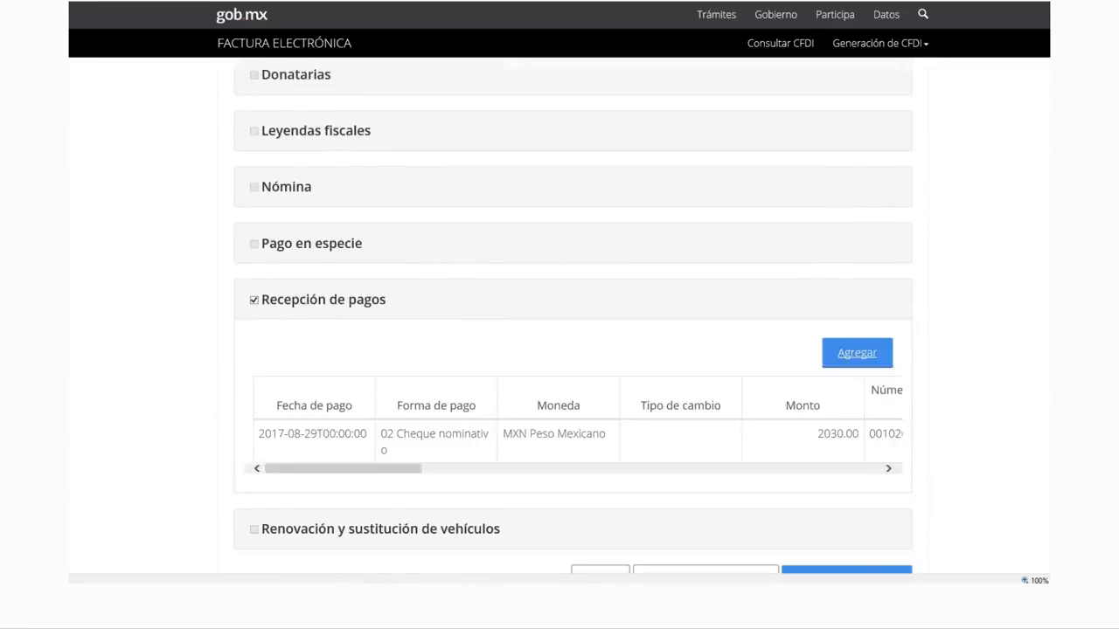
click(846, 508)
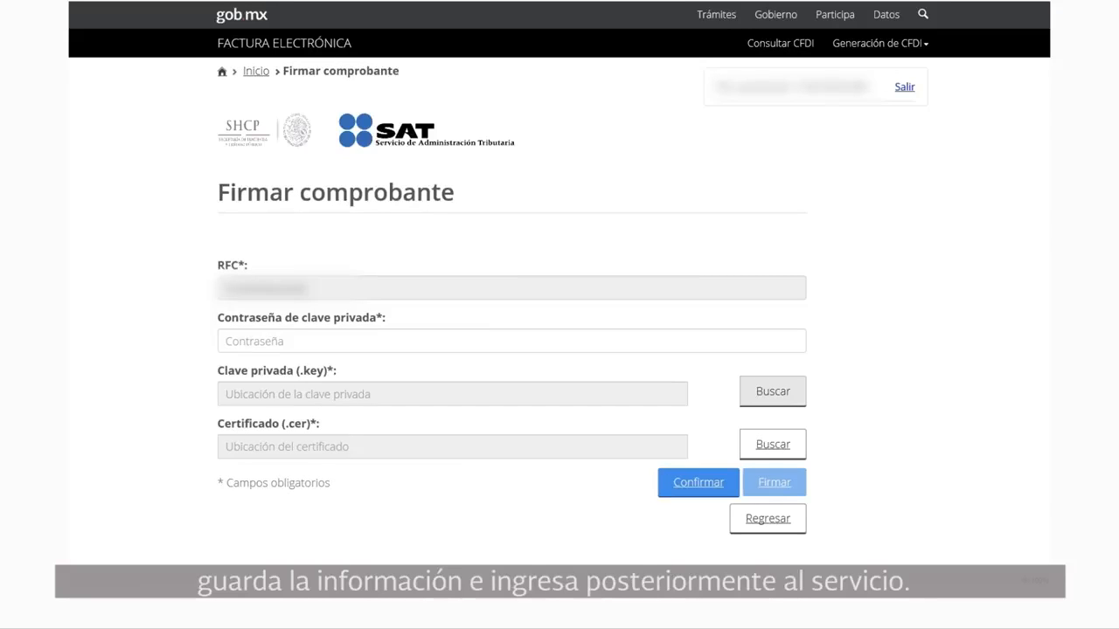
Load the .key and .cer files, enter and confirm the key password, then sign the receipt
click(773, 392)
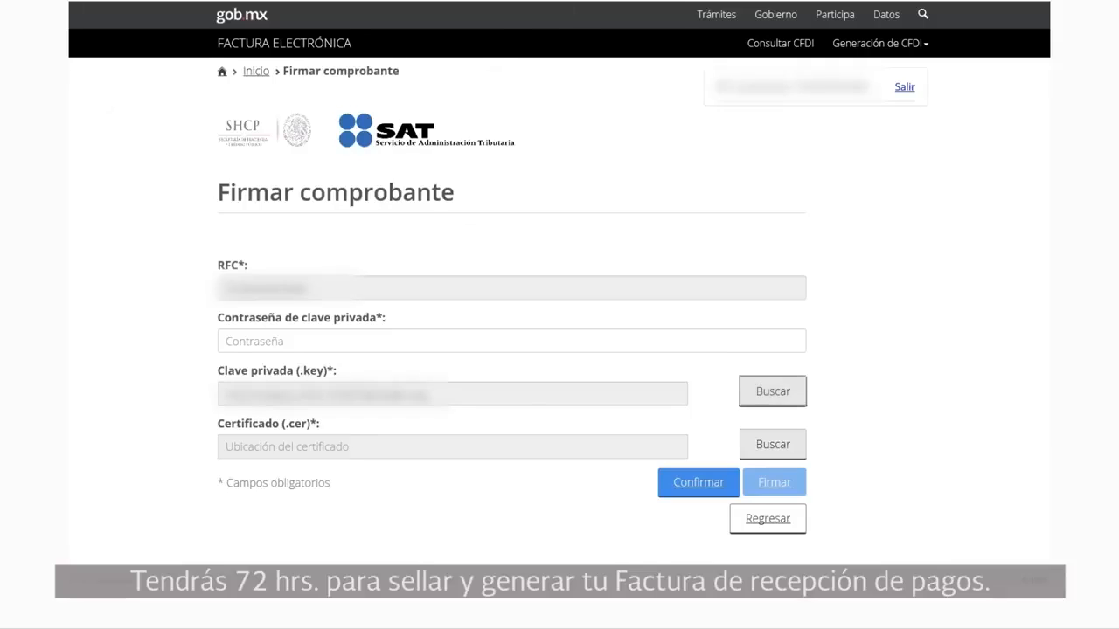
click(773, 444)
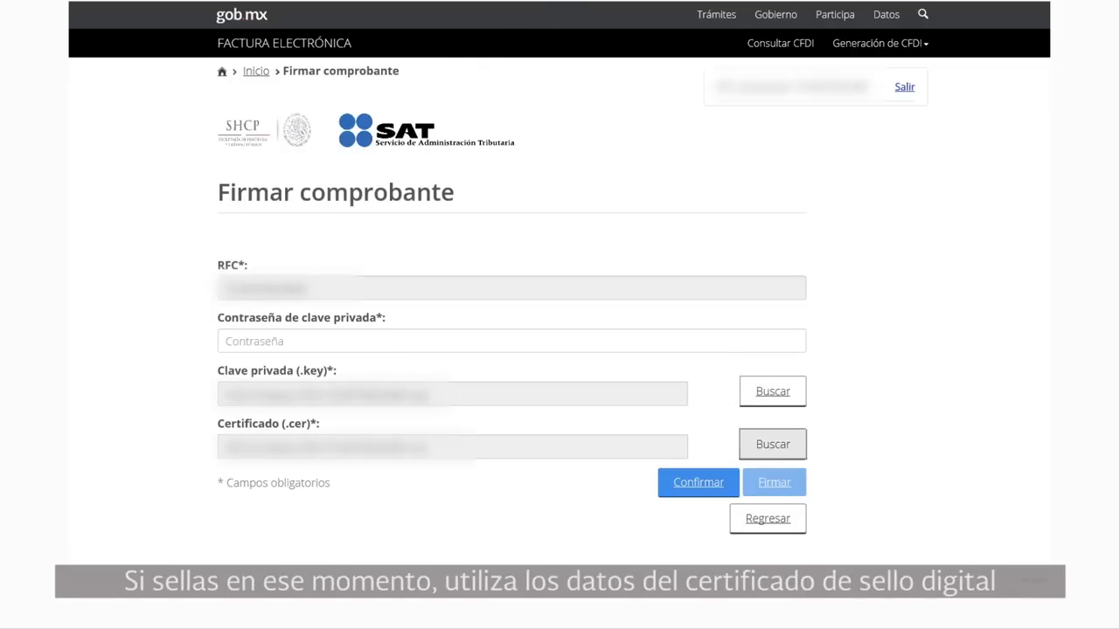
click(511, 341)
text(********)
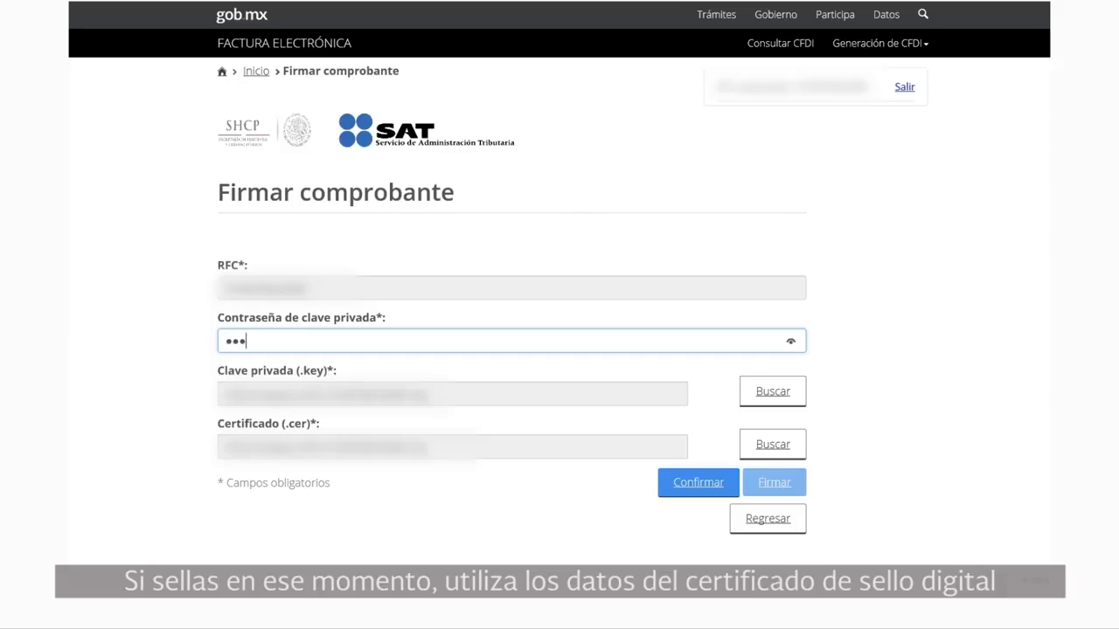
text(*)
click(699, 482)
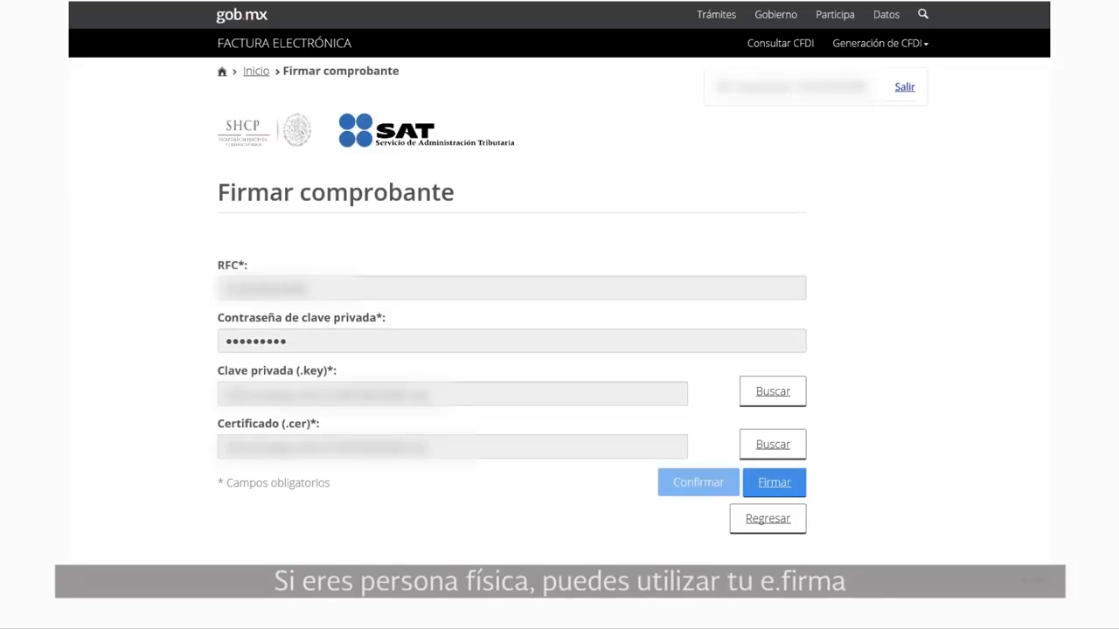
click(775, 483)
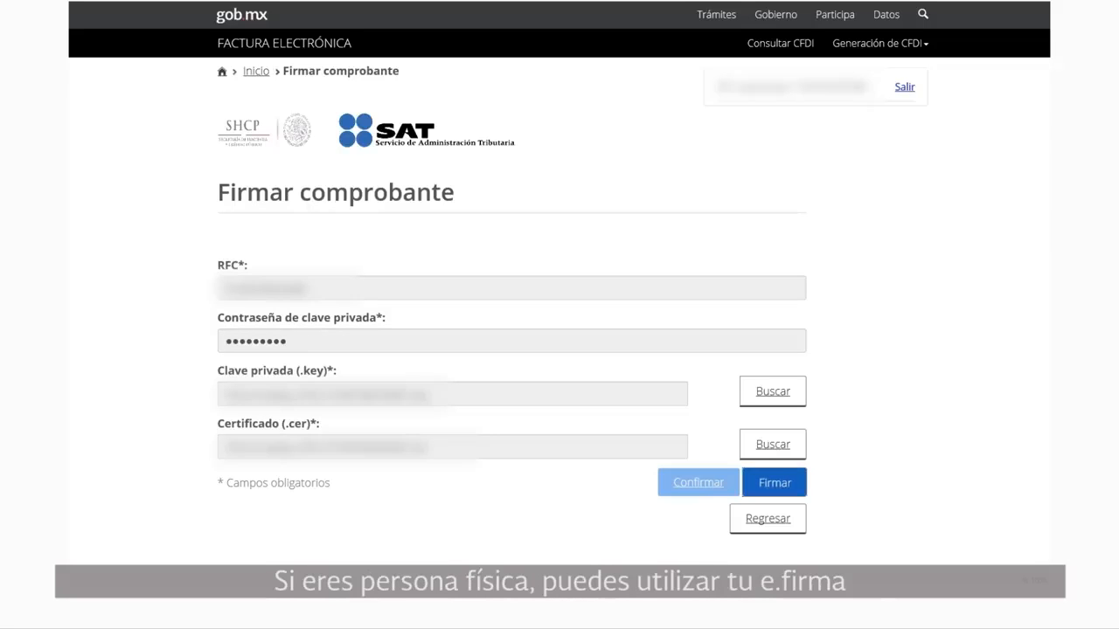